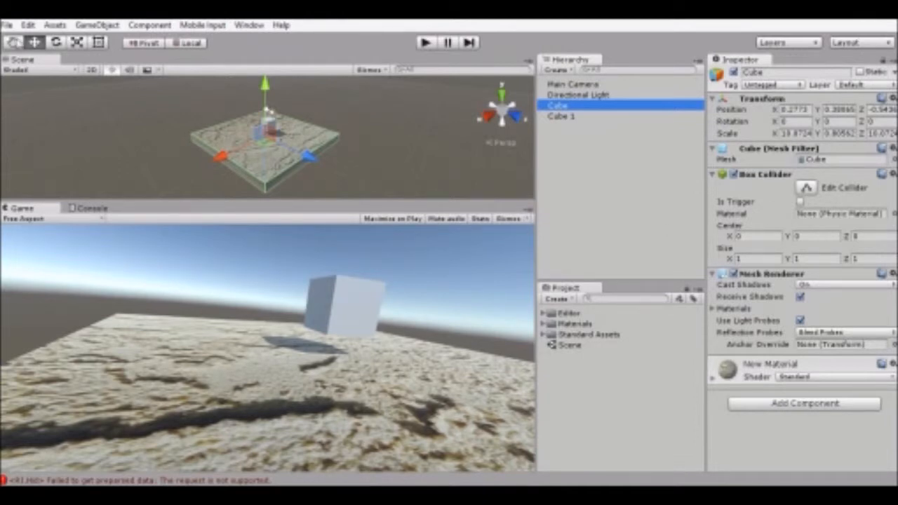
# - Open the project's Quality settings
pyautogui.click(28, 25)
pyautogui.moveTo(105, 321)
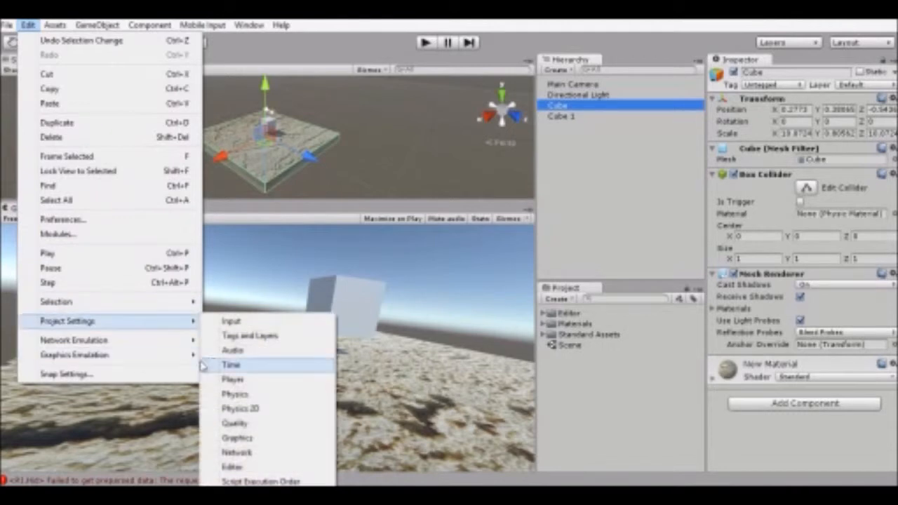
pyautogui.click(235, 423)
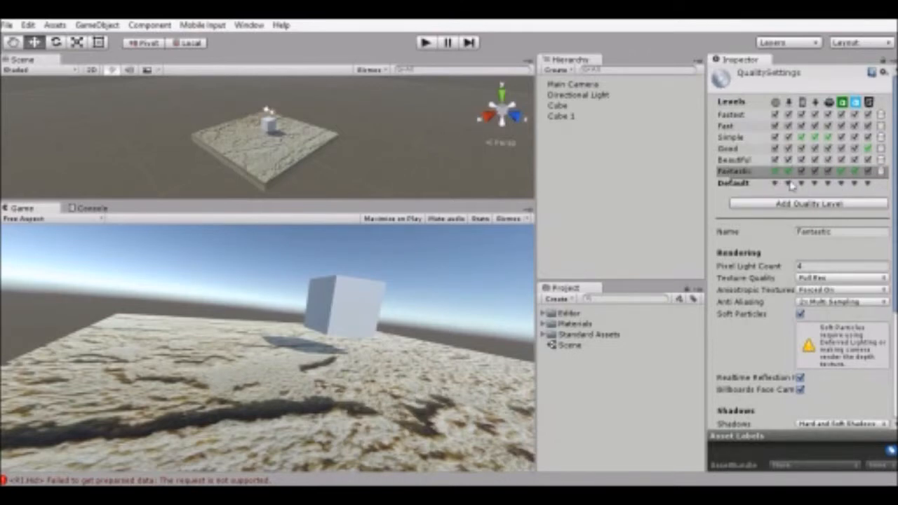
# - Examine the default quality level choices available for the standalone platform
pyautogui.click(788, 183)
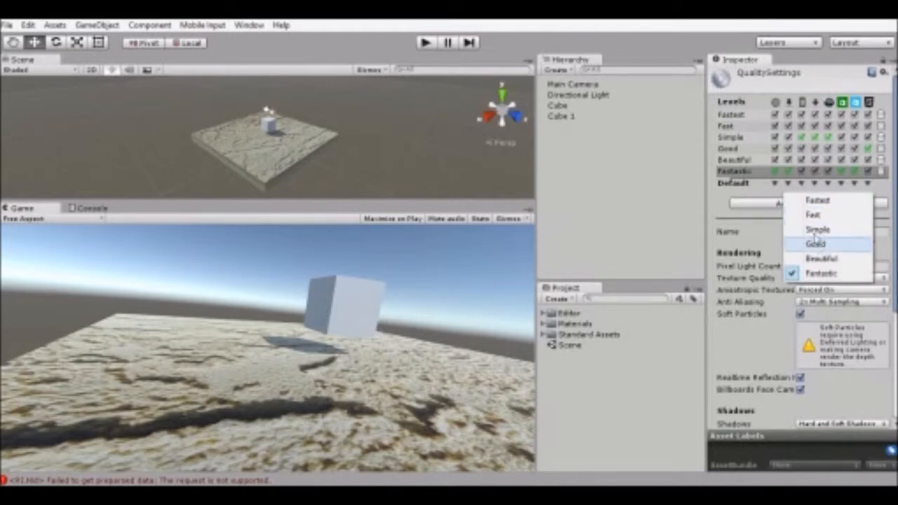
pyautogui.click(762, 196)
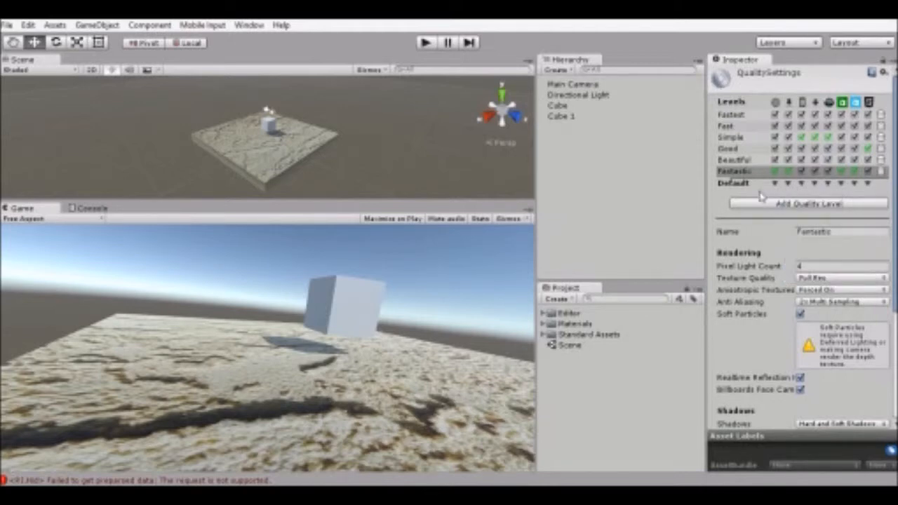
pyautogui.click(789, 183)
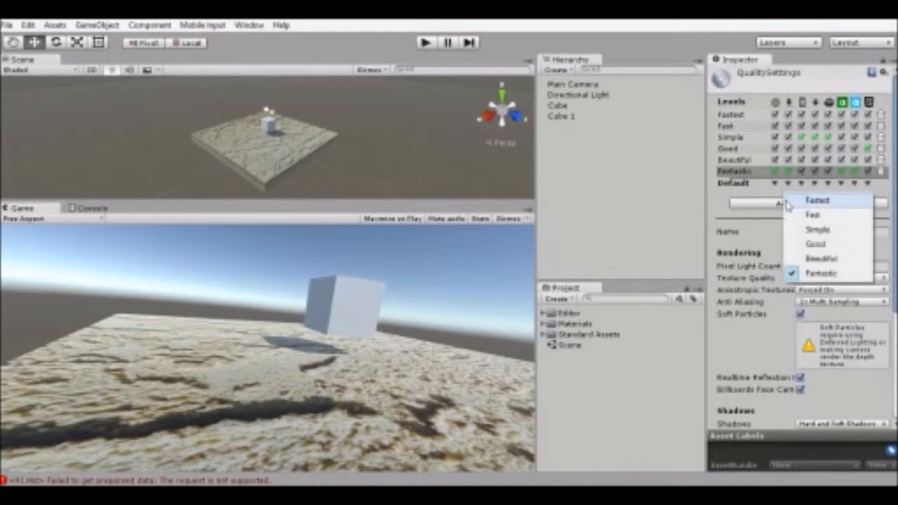
pyautogui.click(763, 195)
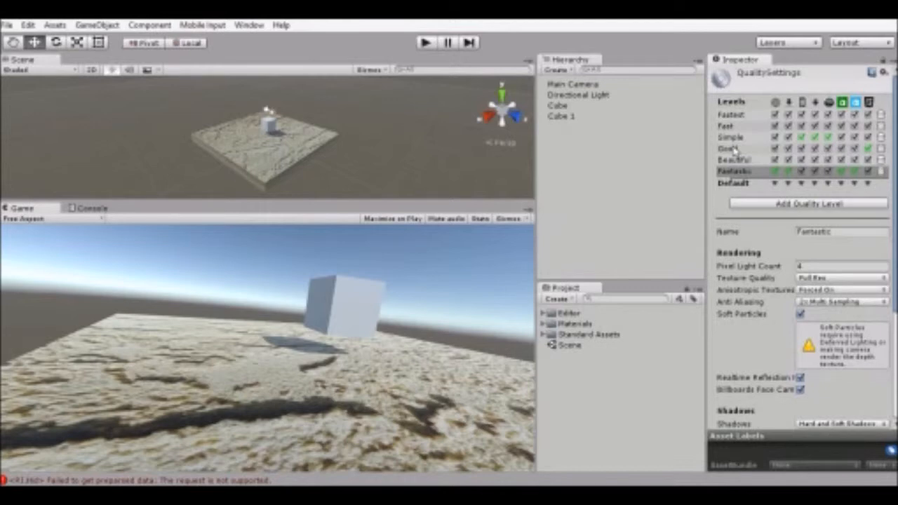
# - Preview the scene at each quality level in order, from Fastest, Fast, Simple and Good to Beautiful and Fantastic
pyautogui.moveTo(895, 160)
pyautogui.mouseDown()
pyautogui.moveTo(896, 173)
pyautogui.moveTo(896, 150)
pyautogui.mouseUp()
pyautogui.click(729, 117)
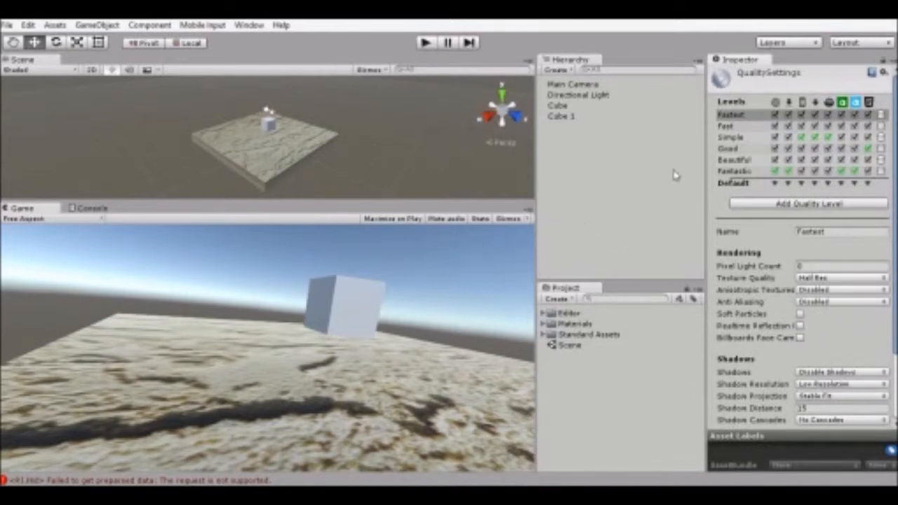
pyautogui.click(736, 126)
pyautogui.click(735, 138)
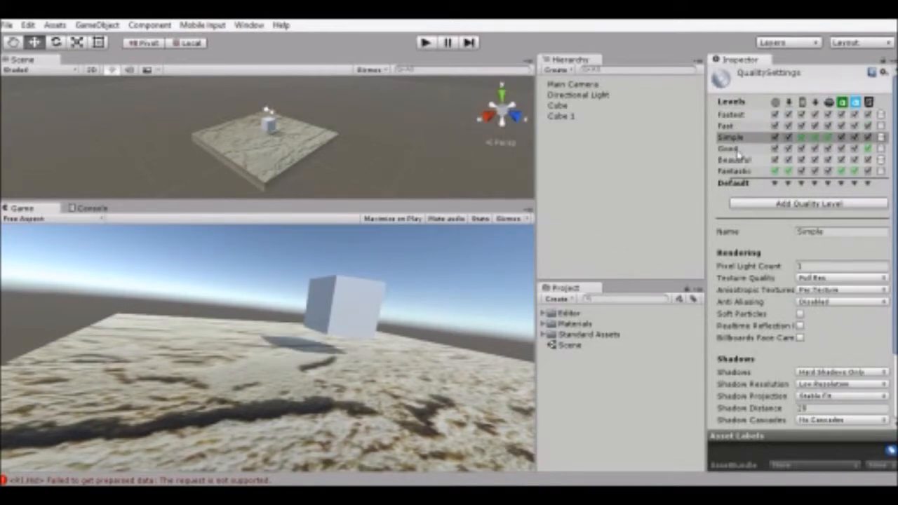
pyautogui.click(733, 148)
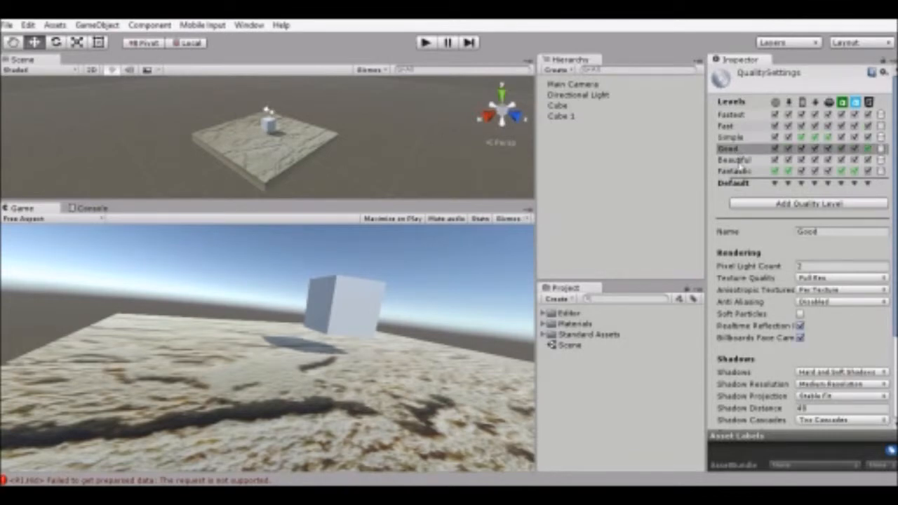
pyautogui.click(738, 162)
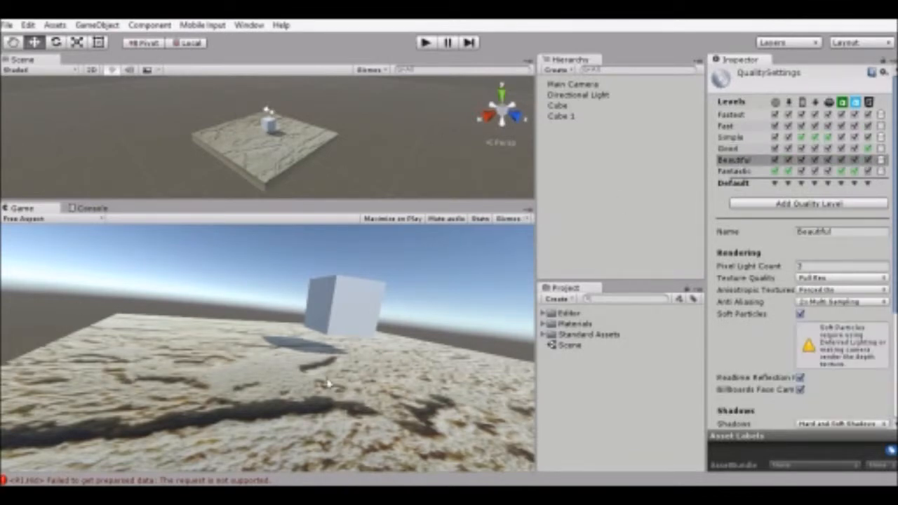
pyautogui.click(735, 172)
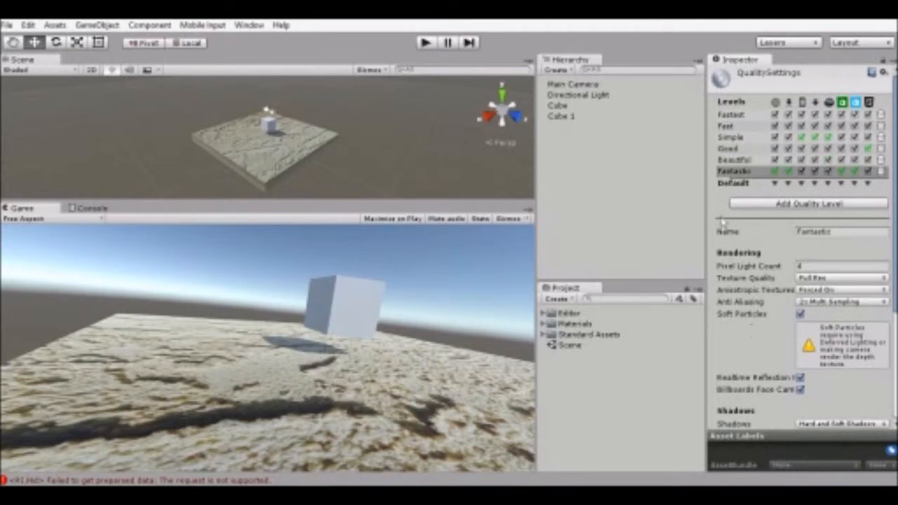
# - Compare the cube's shadow and the ground texture between the Beautiful and Fantastic quality levels
pyautogui.click(727, 159)
pyautogui.click(735, 171)
pyautogui.click(733, 160)
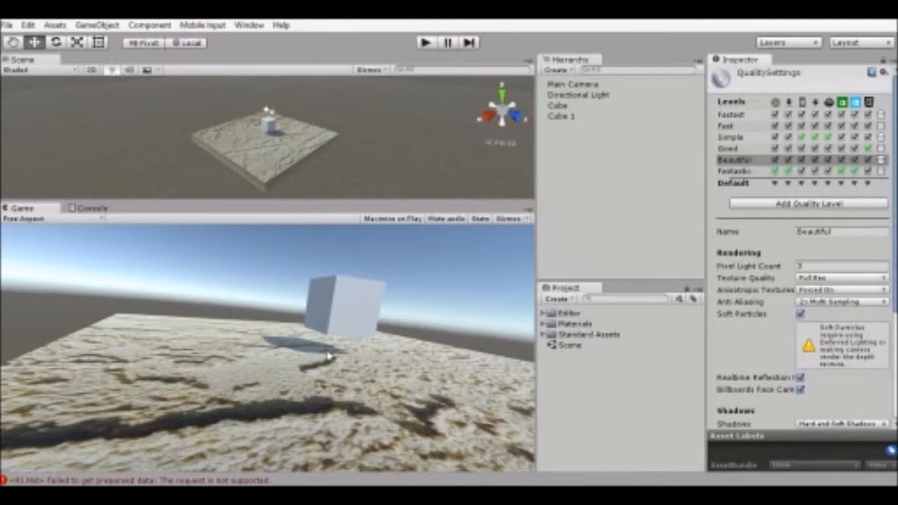
pyautogui.click(734, 172)
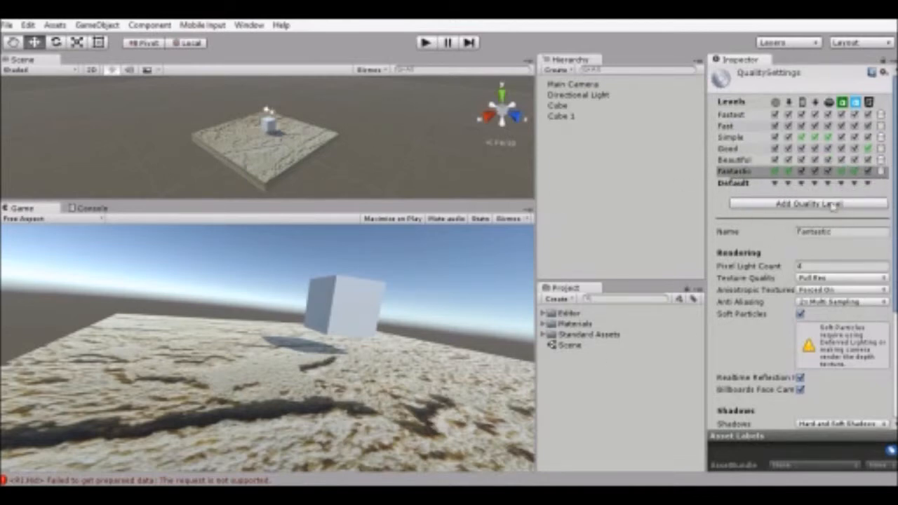
# - Rename the Beautiful quality level as Awesome
pyautogui.click(734, 160)
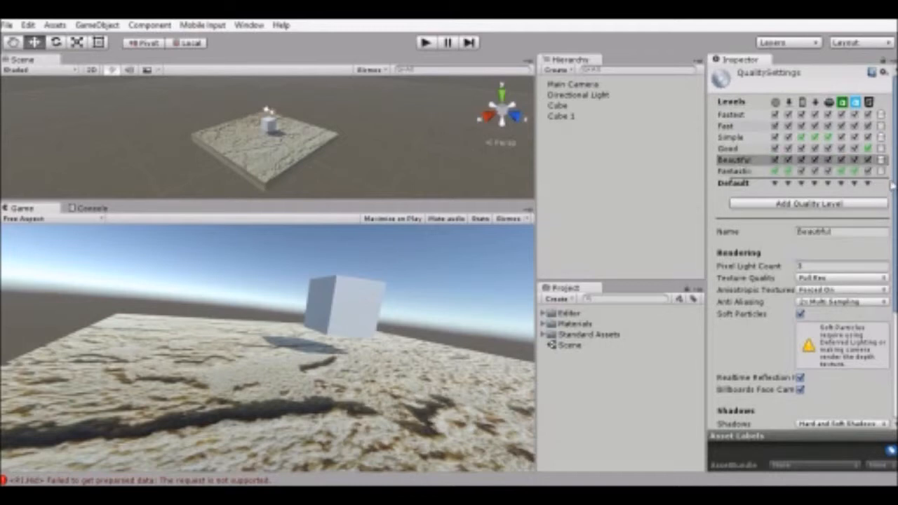
pyautogui.moveTo(891, 193); pyautogui.dragTo(882, 230)
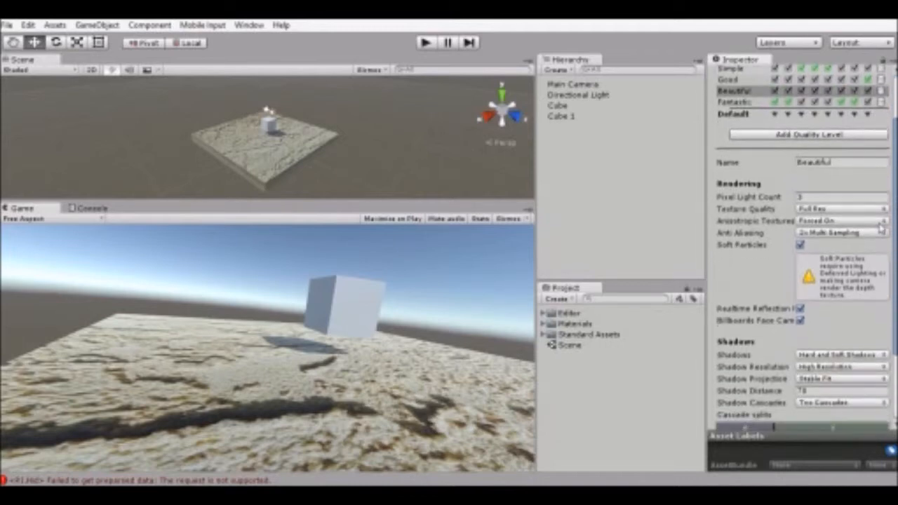
pyautogui.click(824, 162)
pyautogui.write('Awesome')
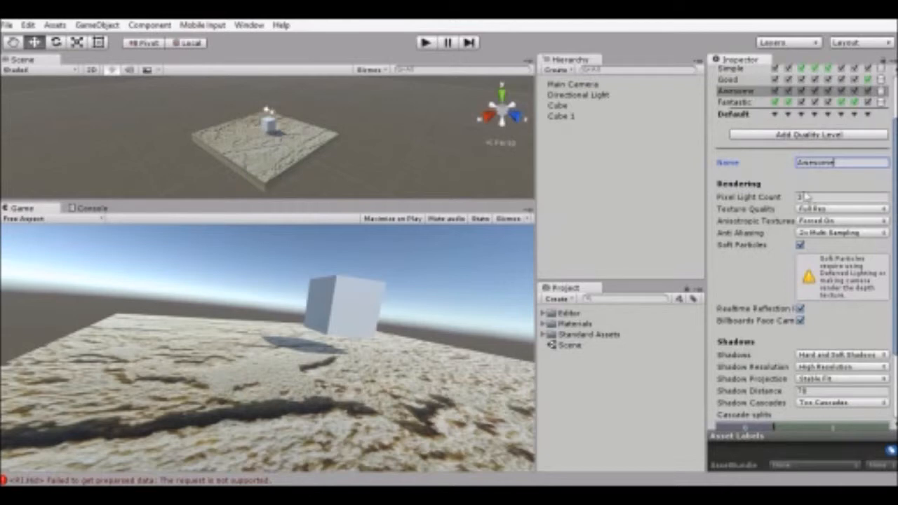
# - Set the Awesome quality level's pixel light count to 5
pyautogui.scroll(-3, 880, 161)
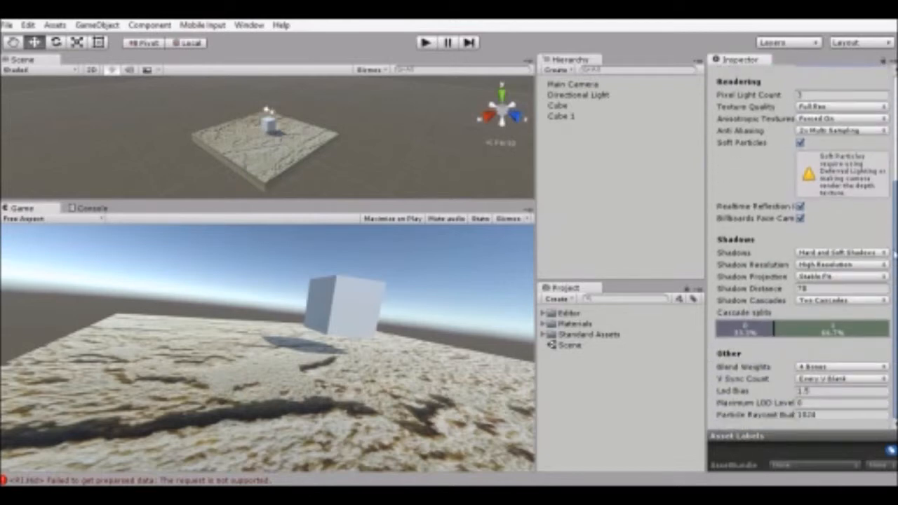
pyautogui.scroll(4, 880, 147)
pyautogui.scroll(3, 880, 140)
pyautogui.scroll(-4, 875, 147)
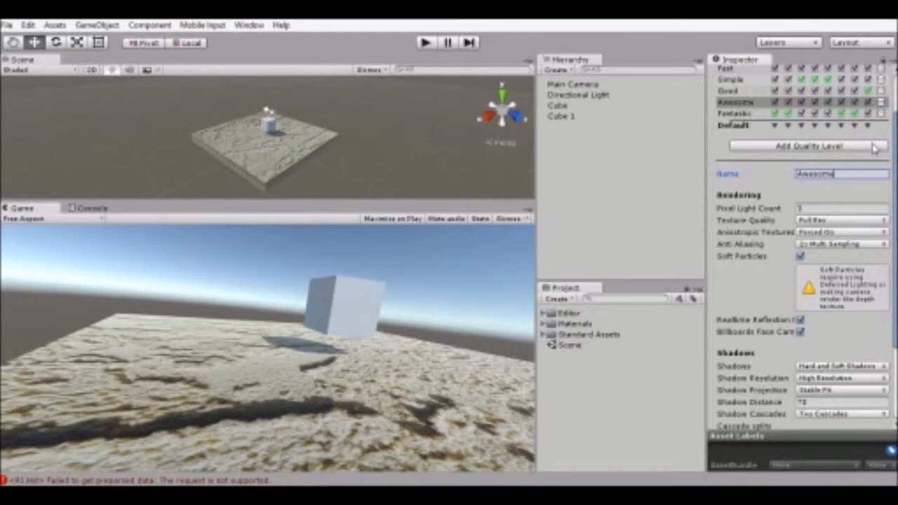
pyautogui.scroll(-1, 807, 161)
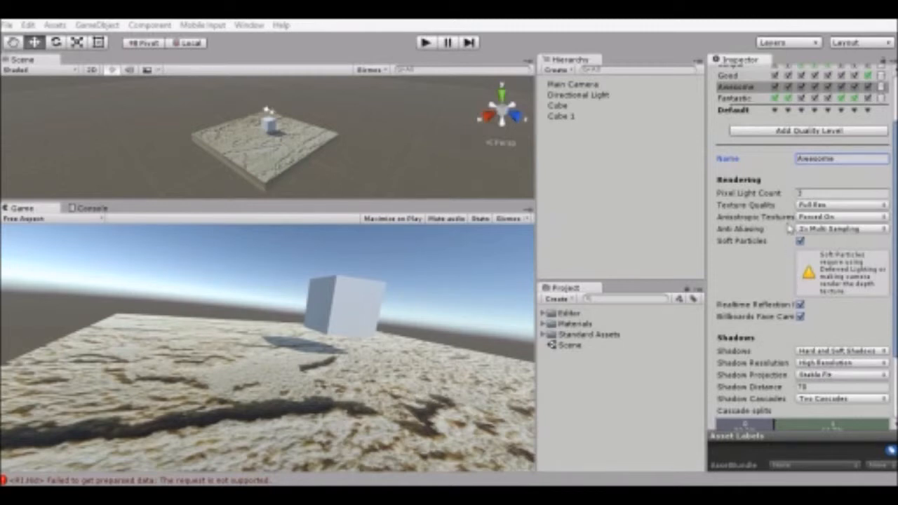
pyautogui.click(753, 246)
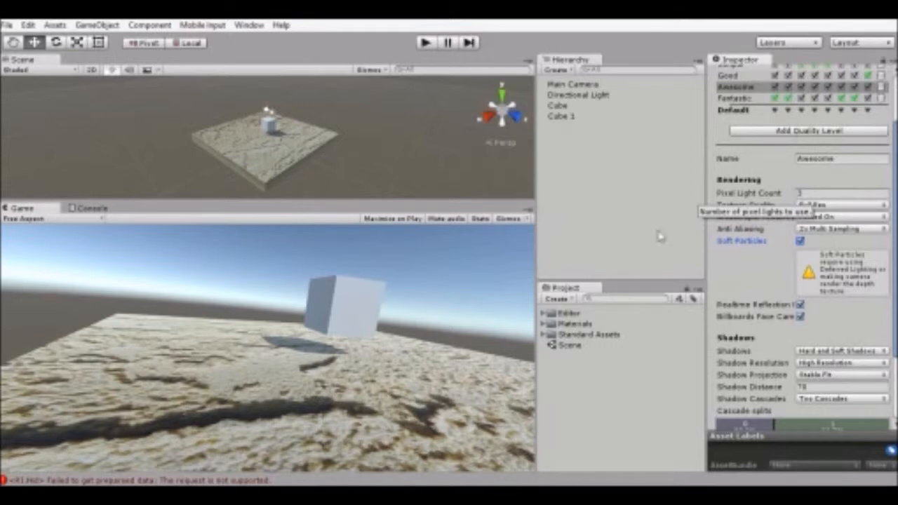
pyautogui.moveTo(895, 169)
pyautogui.mouseDown()
pyautogui.moveTo(888, 153)
pyautogui.moveTo(884, 197)
pyautogui.moveTo(889, 174)
pyautogui.mouseUp()
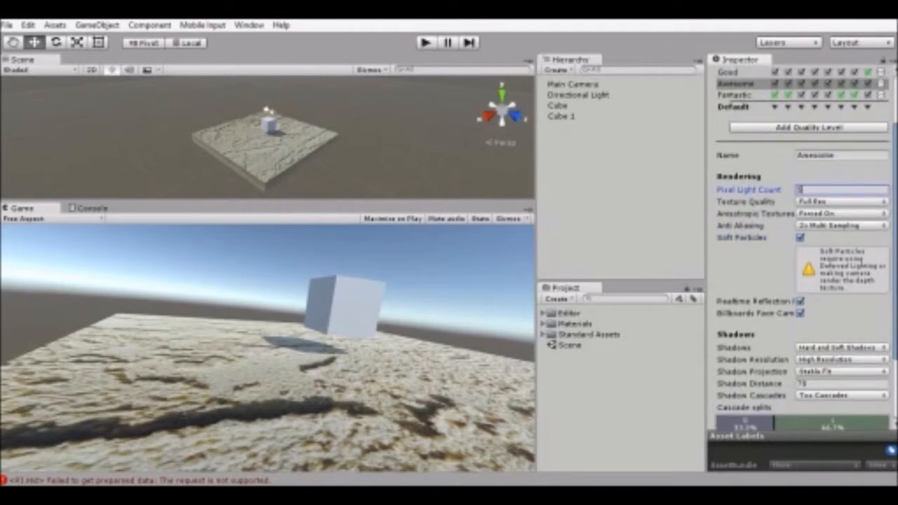
# - Try Half Res, Quarter Res and Eighth Res texture quality on the Awesome level and return it to Full Res
pyautogui.scroll(-1, 852, 172)
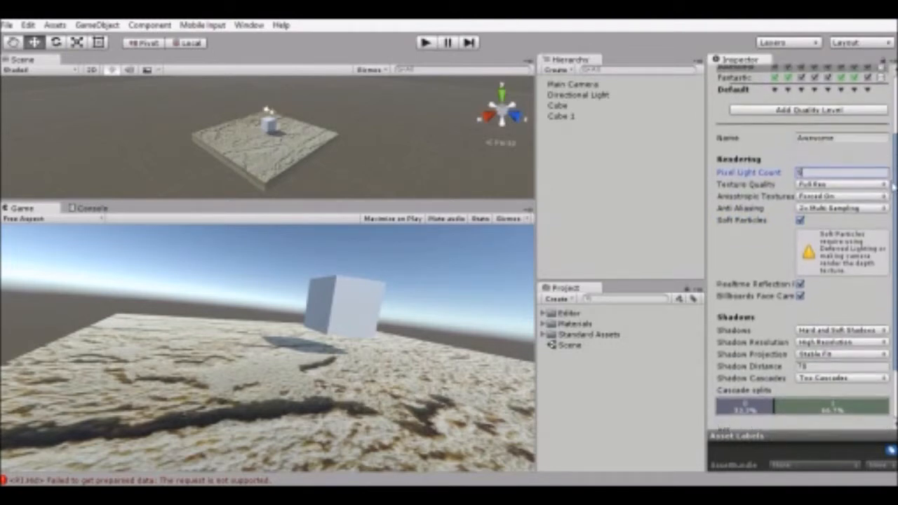
pyautogui.click(826, 184)
pyautogui.click(832, 216)
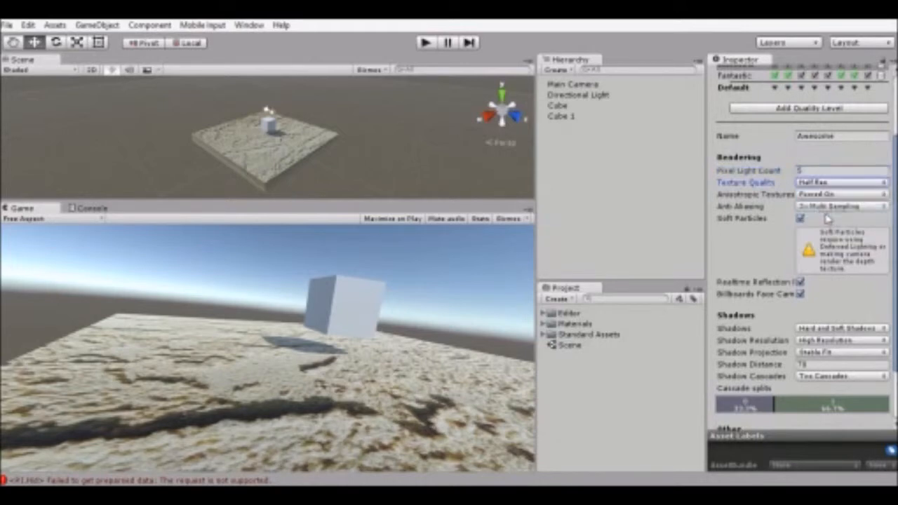
pyautogui.click(827, 184)
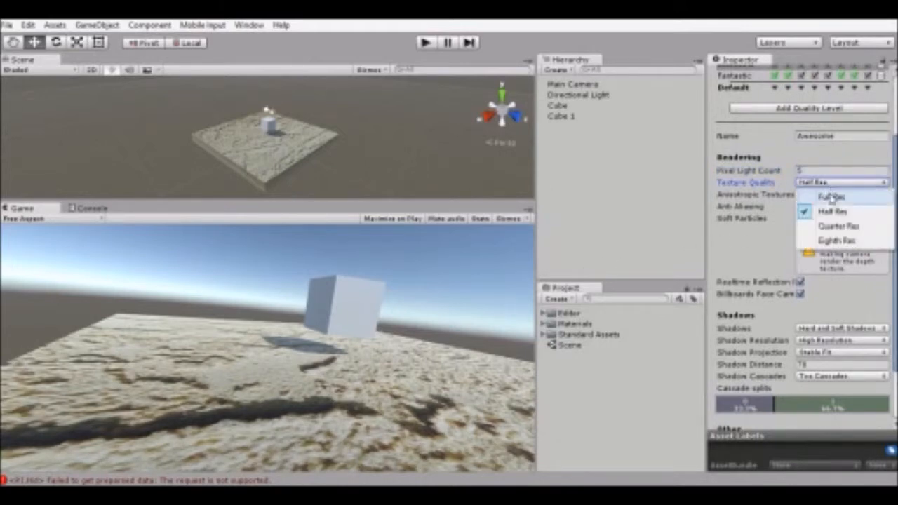
pyautogui.click(834, 228)
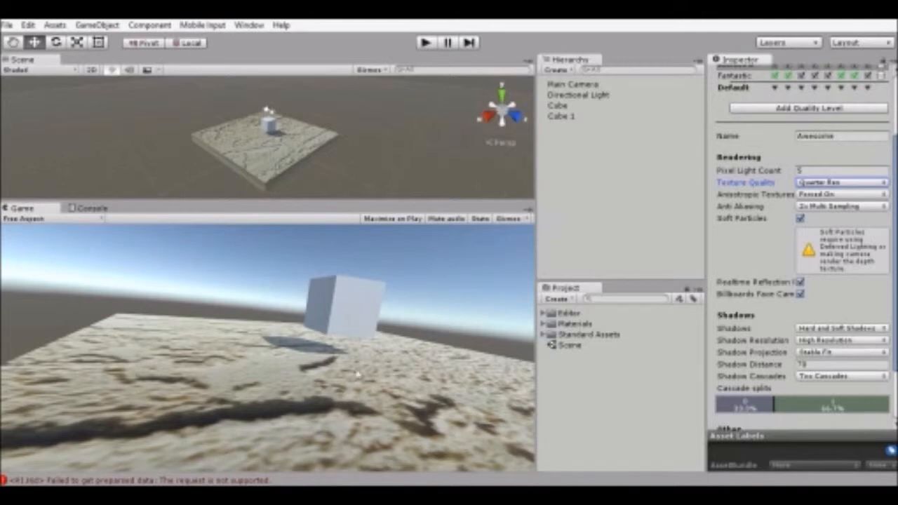
pyautogui.click(829, 183)
pyautogui.click(826, 238)
pyautogui.click(859, 184)
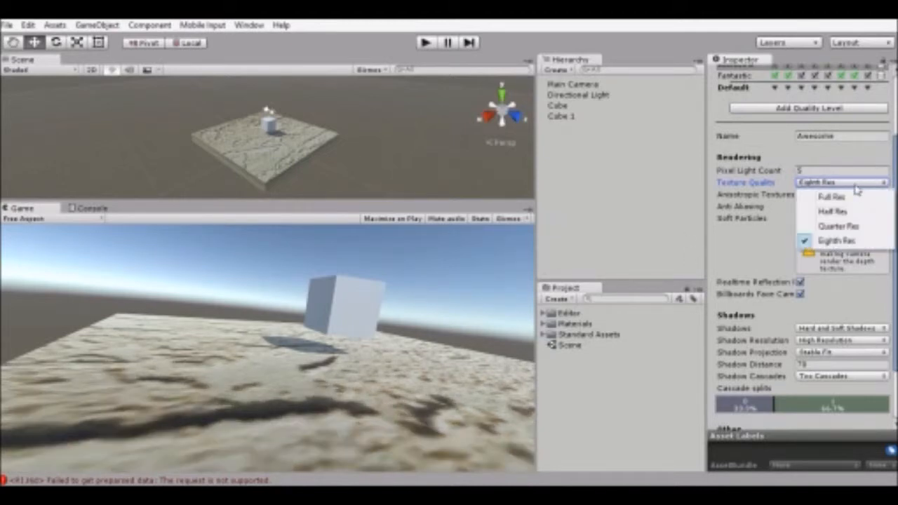
pyautogui.click(814, 195)
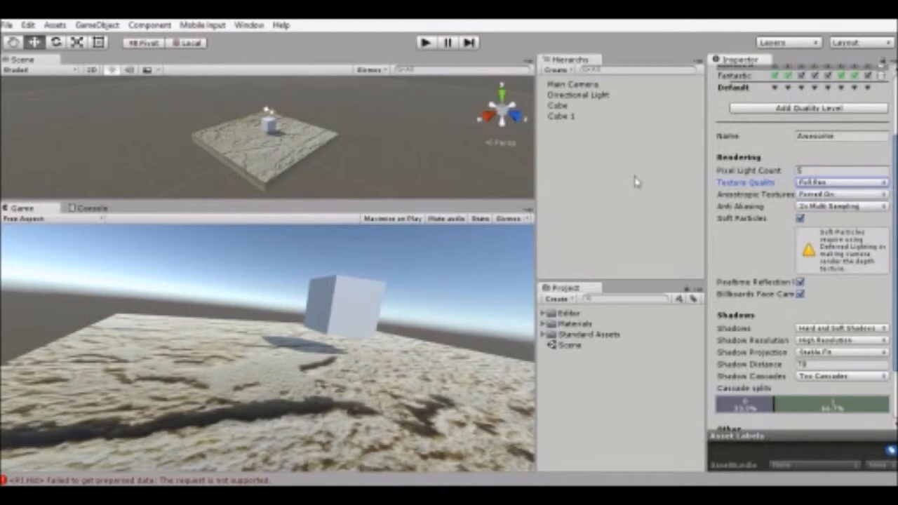
# - Review the anisotropic textures options for the Awesome level and reselect Forced On
pyautogui.scroll(-1, 799, 245)
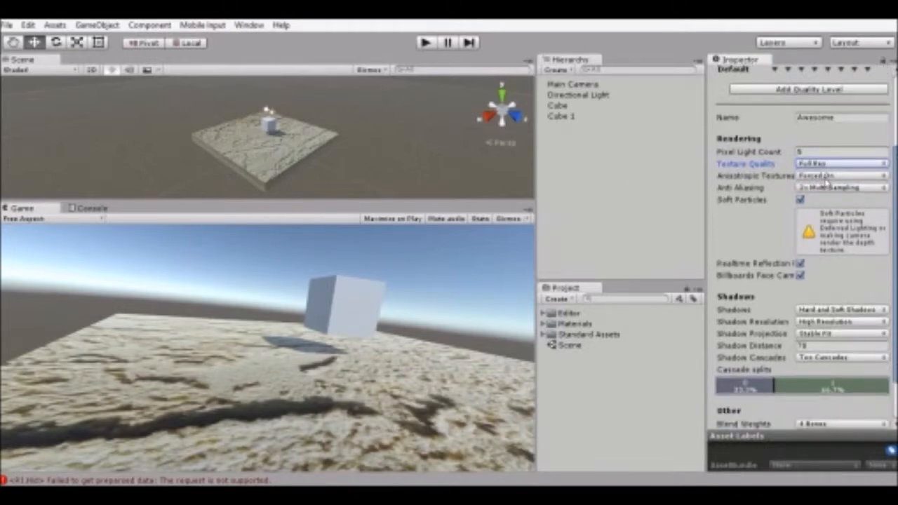
pyautogui.click(806, 176)
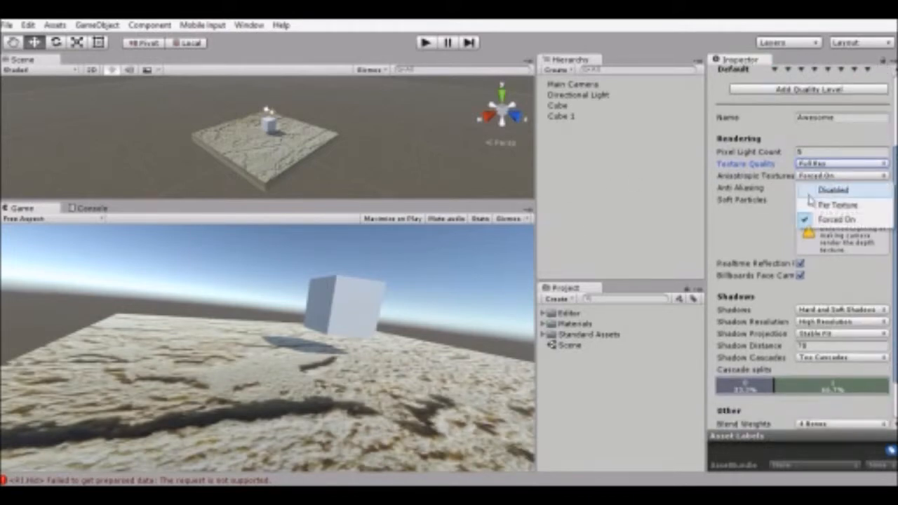
pyautogui.click(811, 219)
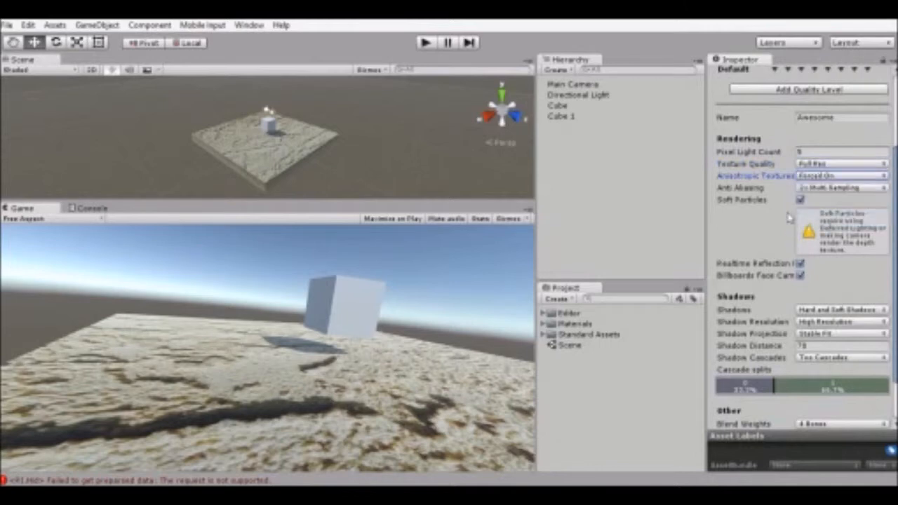
# - Try 8x Multi Sampling anti-aliasing on the Awesome level and settle on 4x Multi Sampling
pyautogui.click(819, 190)
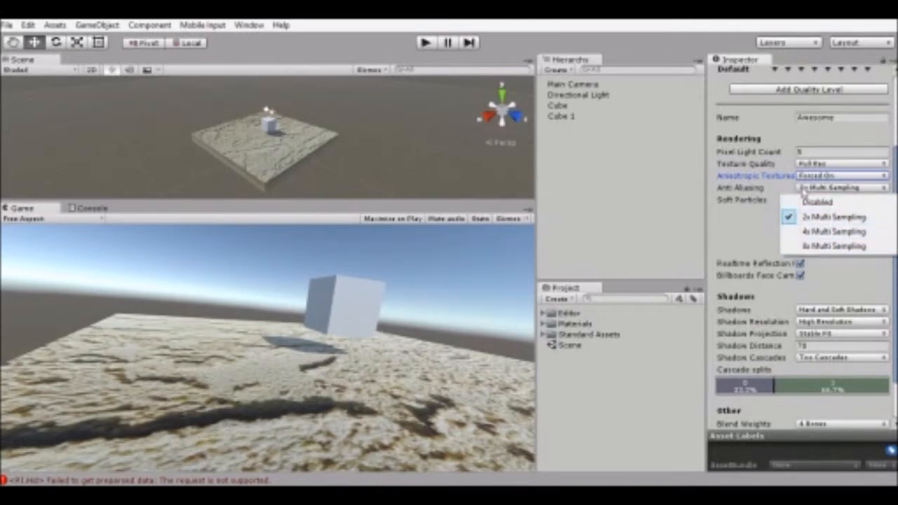
pyautogui.click(809, 191)
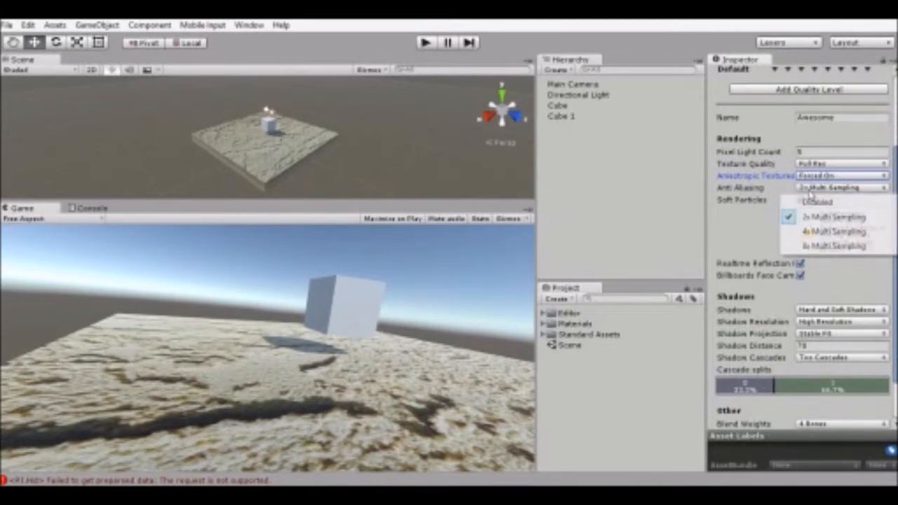
pyautogui.click(828, 217)
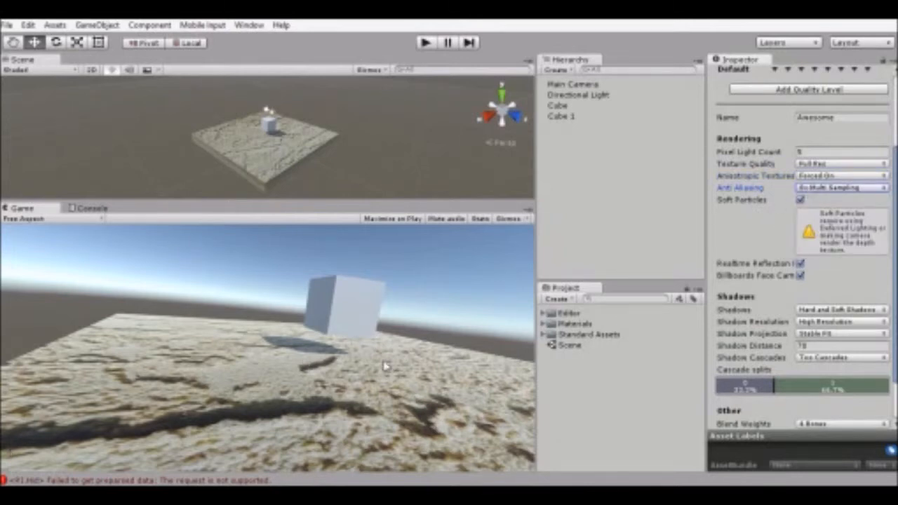
pyautogui.click(833, 188)
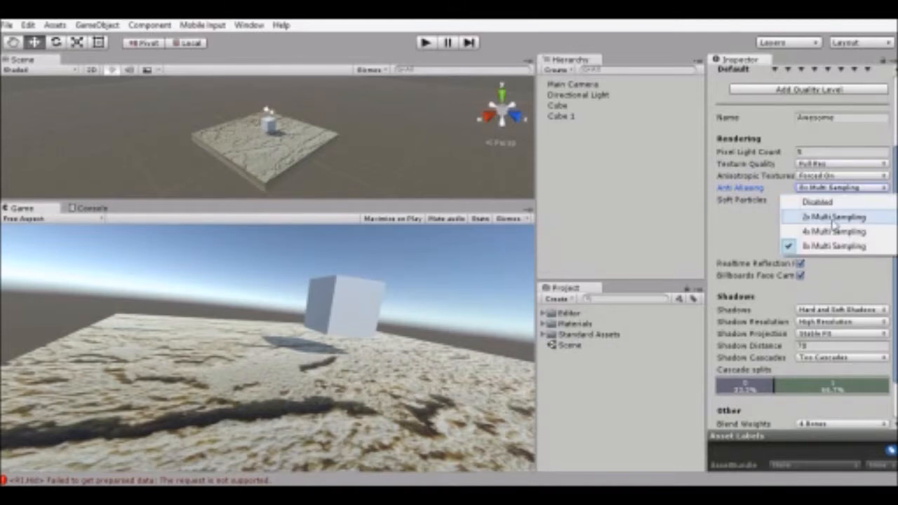
pyautogui.click(824, 232)
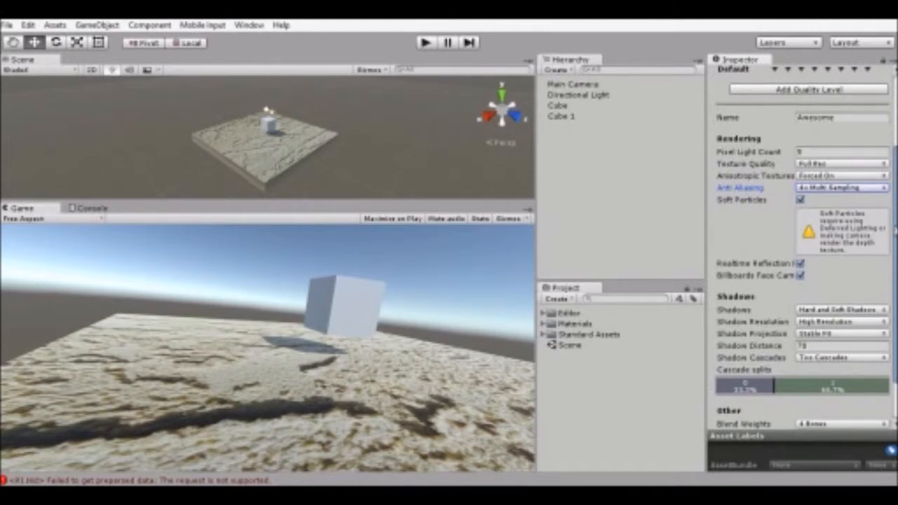
# - Try Hard Shadows Only and Disable Shadows on the Awesome level and return it to Hard and Soft Shadows
pyautogui.scroll(-1, 854, 230)
pyautogui.scroll(3, 855, 230)
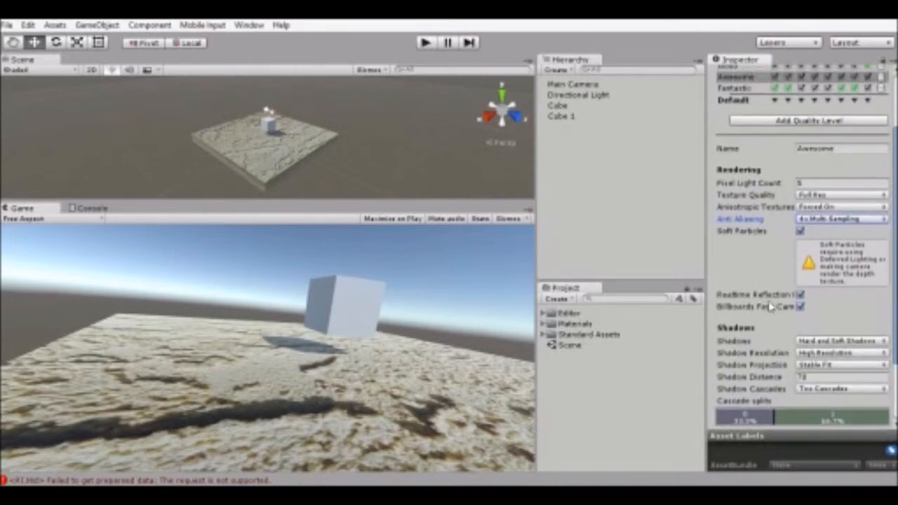
pyautogui.scroll(-5, 882, 315)
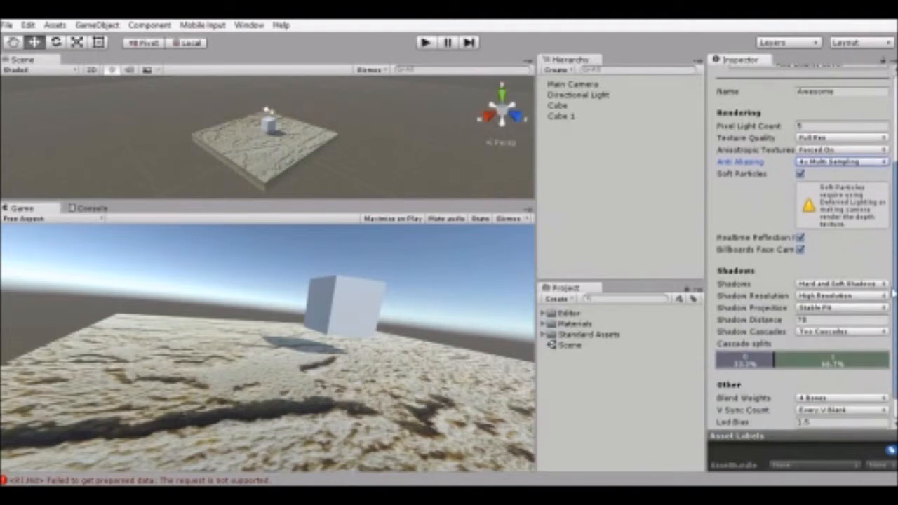
pyautogui.scroll(-1, 882, 319)
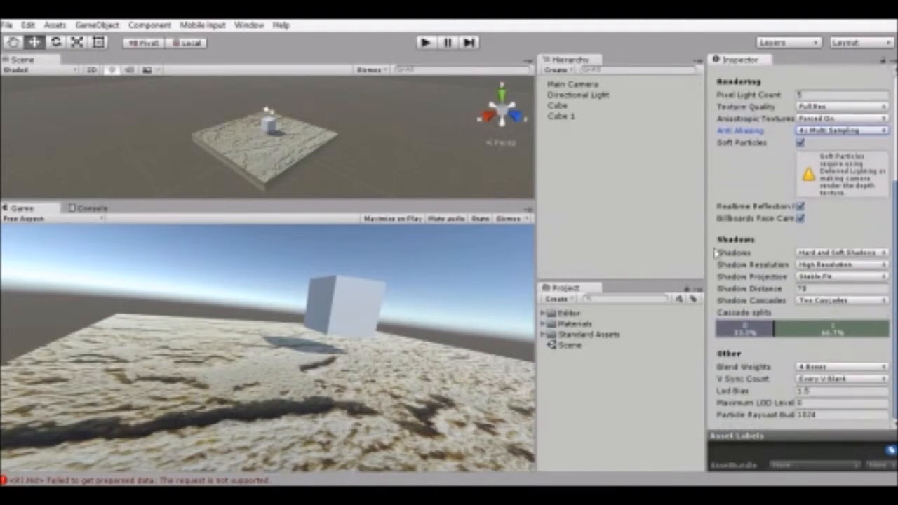
pyautogui.click(839, 254)
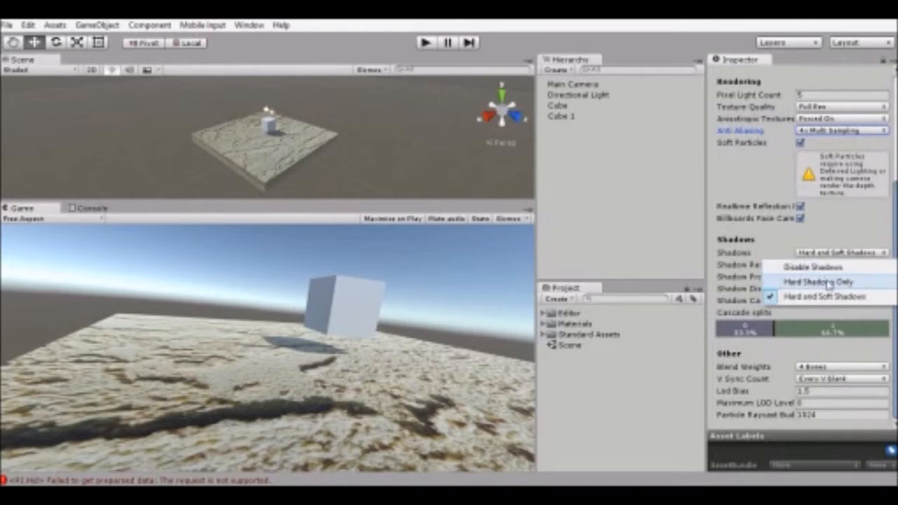
pyautogui.click(829, 282)
pyautogui.click(836, 253)
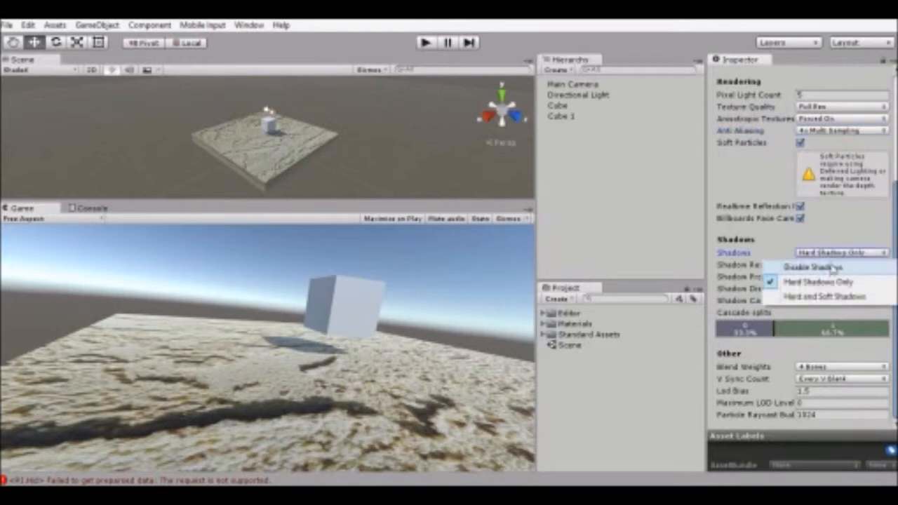
pyautogui.click(831, 268)
pyautogui.click(817, 254)
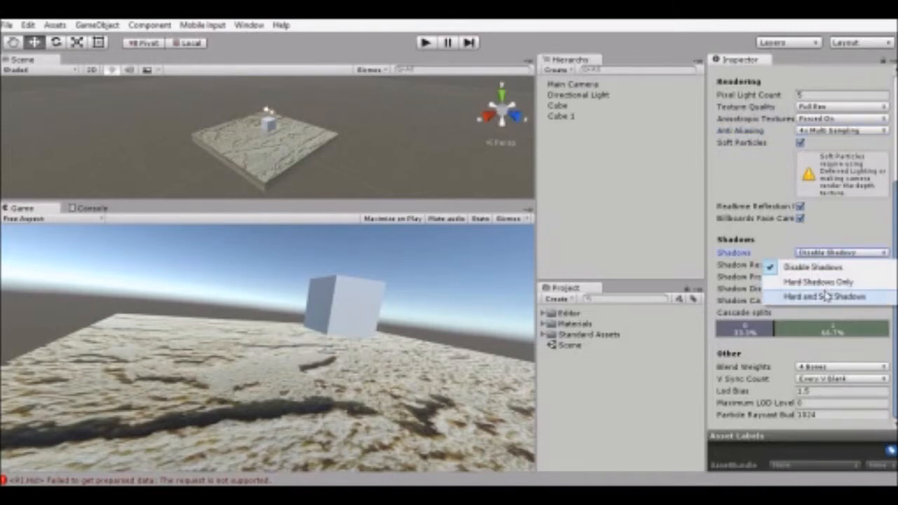
pyautogui.click(825, 295)
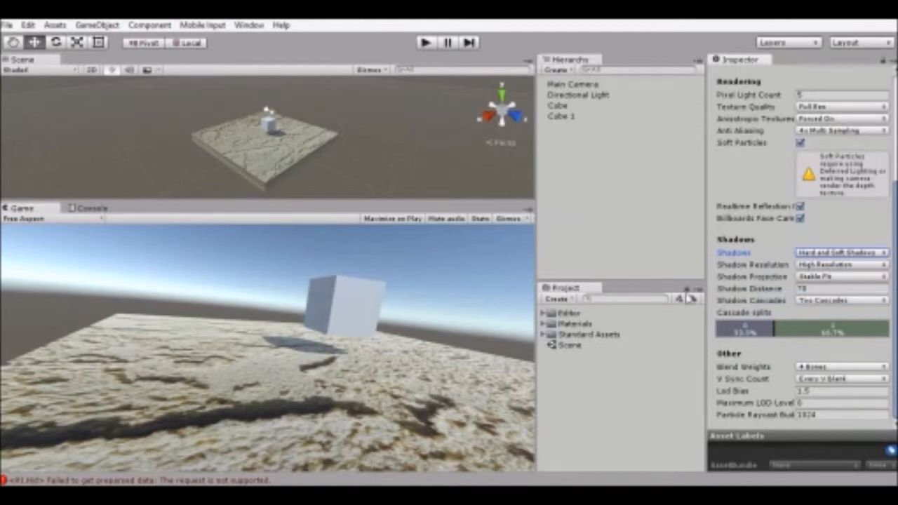
# - Try Low, Medium and Very High shadow resolution on the Awesome level, returning to High Resolution, and check the shadow projection options
pyautogui.click(833, 266)
pyautogui.click(824, 279)
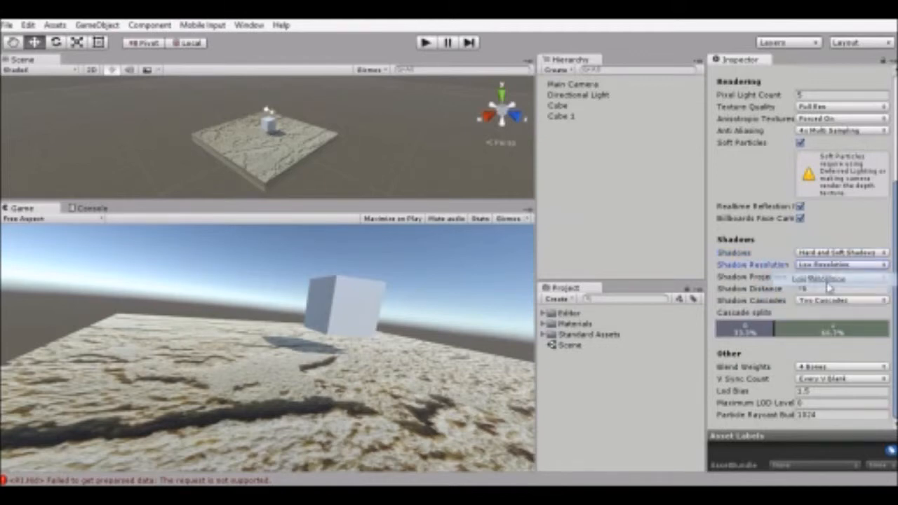
pyautogui.click(824, 265)
pyautogui.click(826, 293)
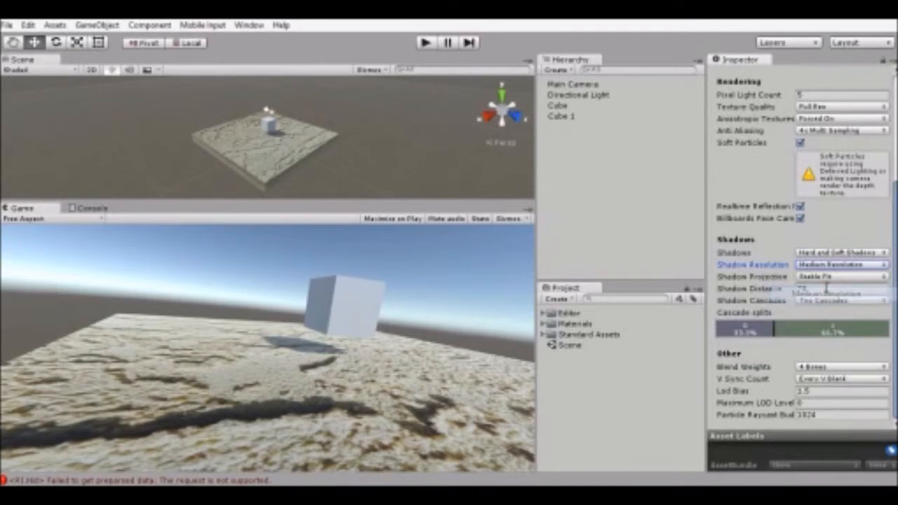
pyautogui.click(827, 266)
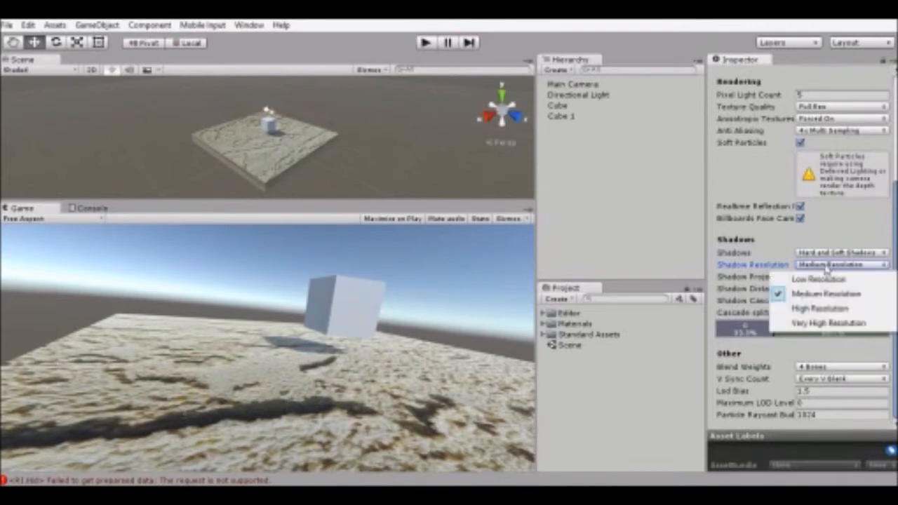
pyautogui.click(799, 295)
pyautogui.click(820, 265)
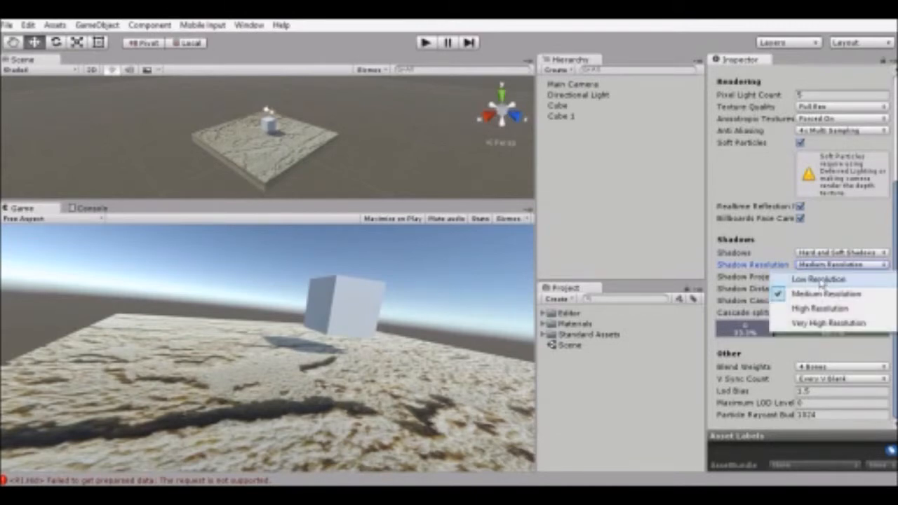
pyautogui.click(822, 323)
pyautogui.click(835, 265)
pyautogui.click(821, 310)
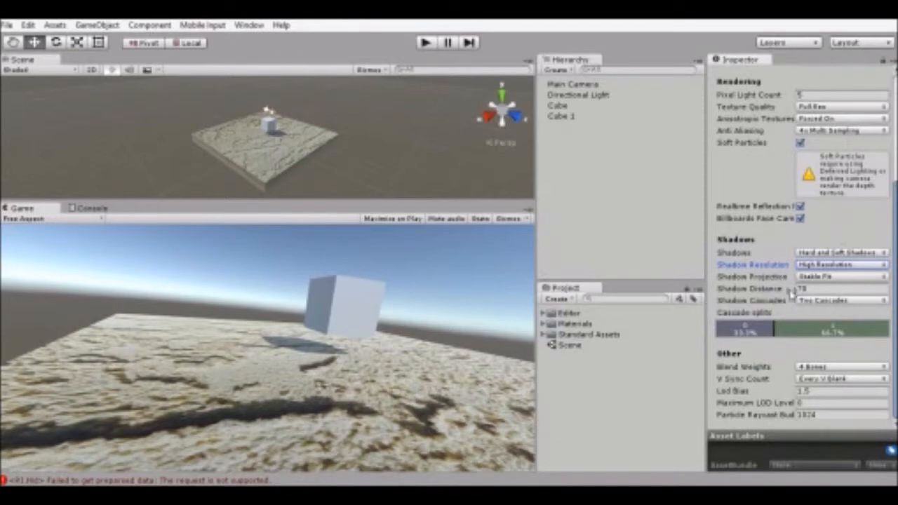
pyautogui.click(810, 277)
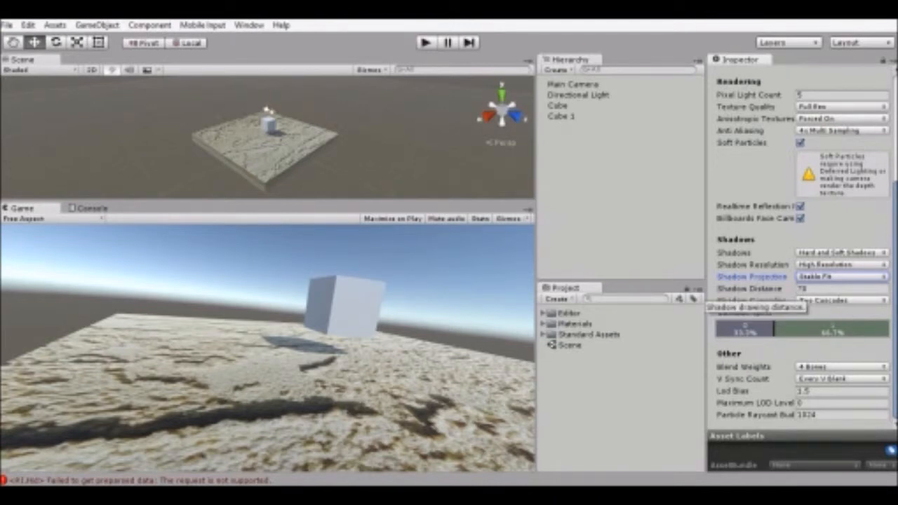
pyautogui.moveTo(894, 289)
pyautogui.mouseDown()
pyautogui.moveTo(894, 279)
pyautogui.moveTo(895, 289)
pyautogui.mouseUp()
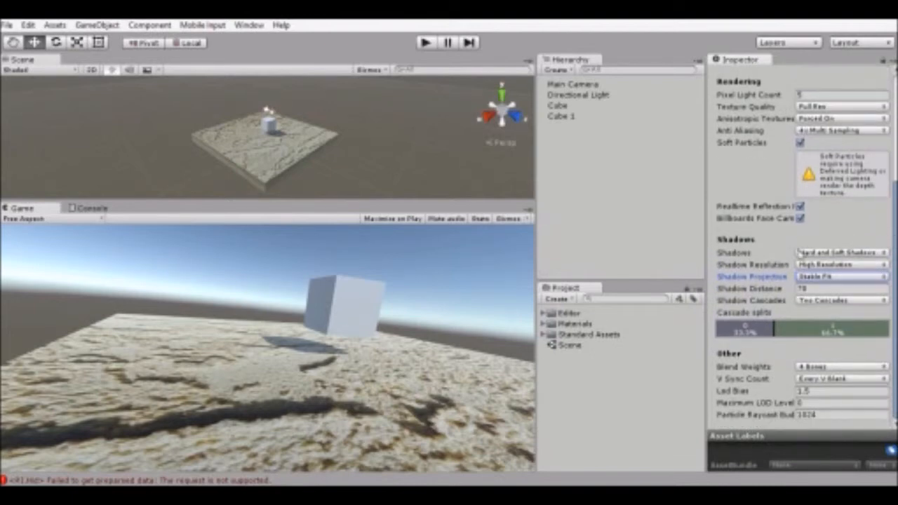
# - Make Awesome the default quality level for the standalone platform
pyautogui.scroll(6, 814, 186)
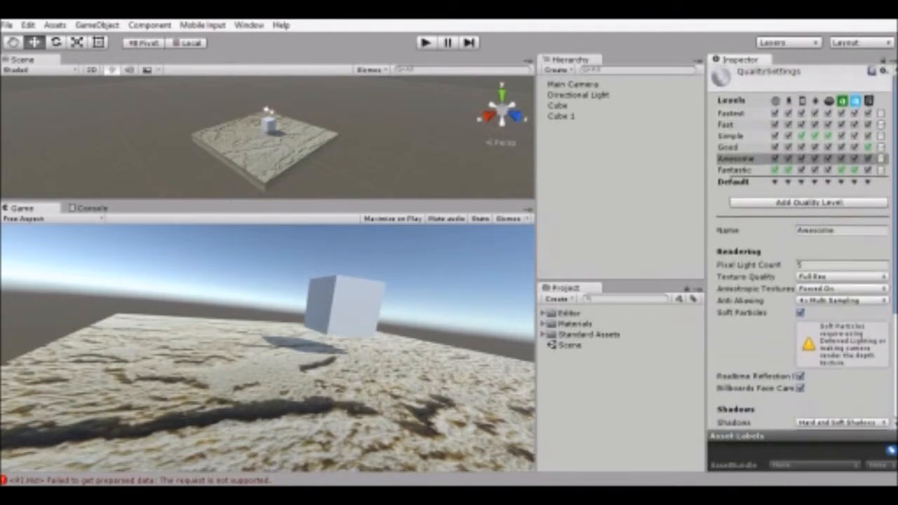
pyautogui.click(796, 183)
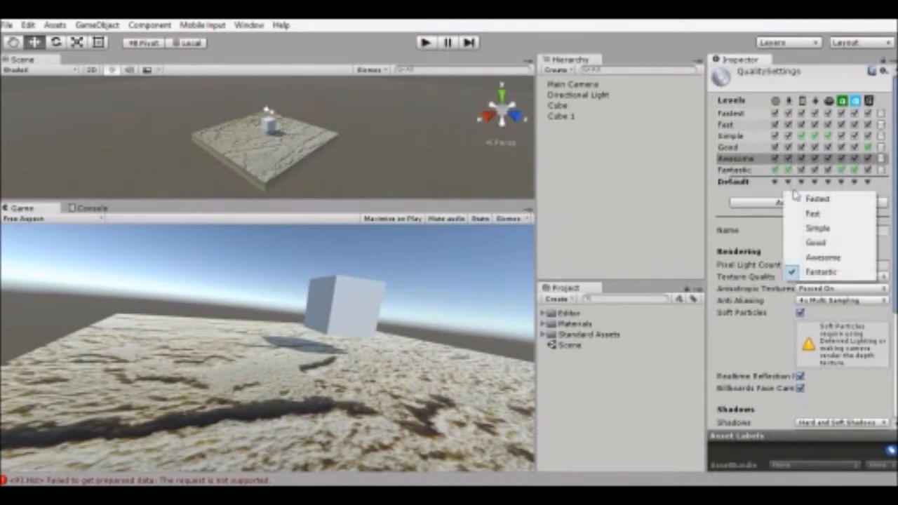
pyautogui.click(825, 258)
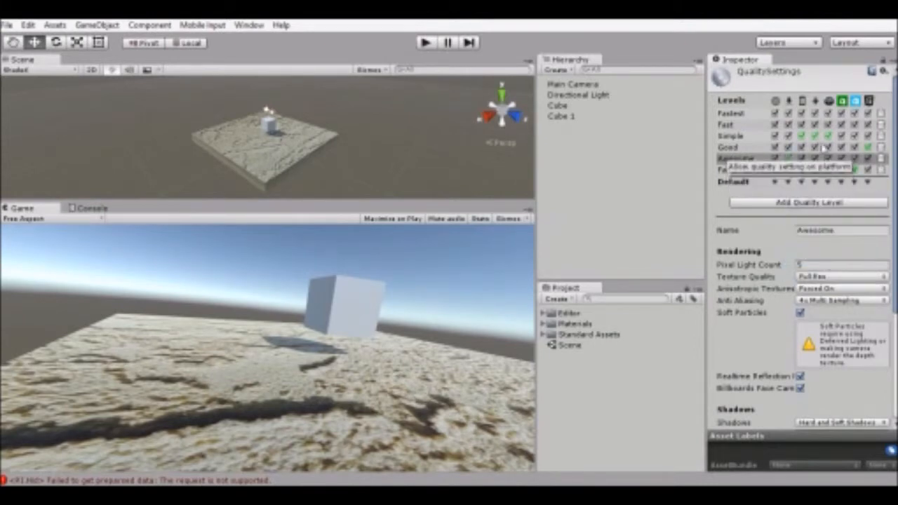
pyautogui.scroll(-4, 856, 140)
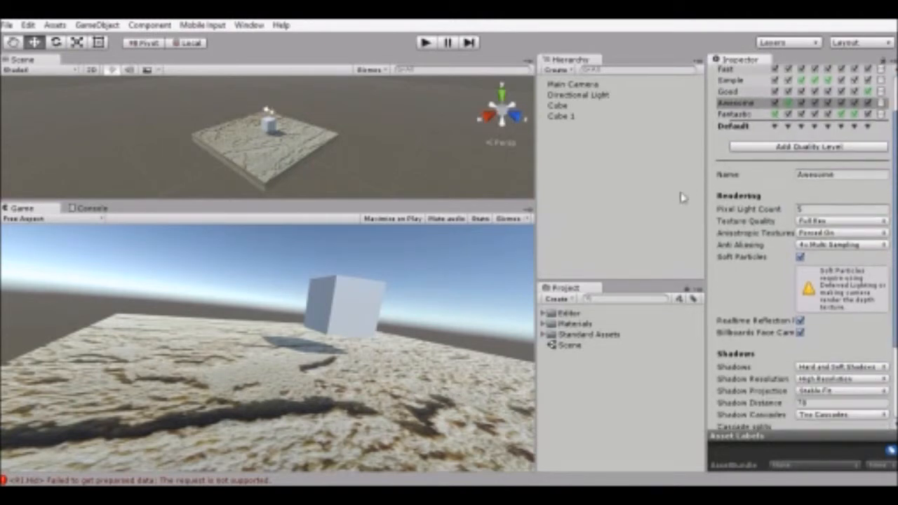
pyautogui.scroll(4, 799, 211)
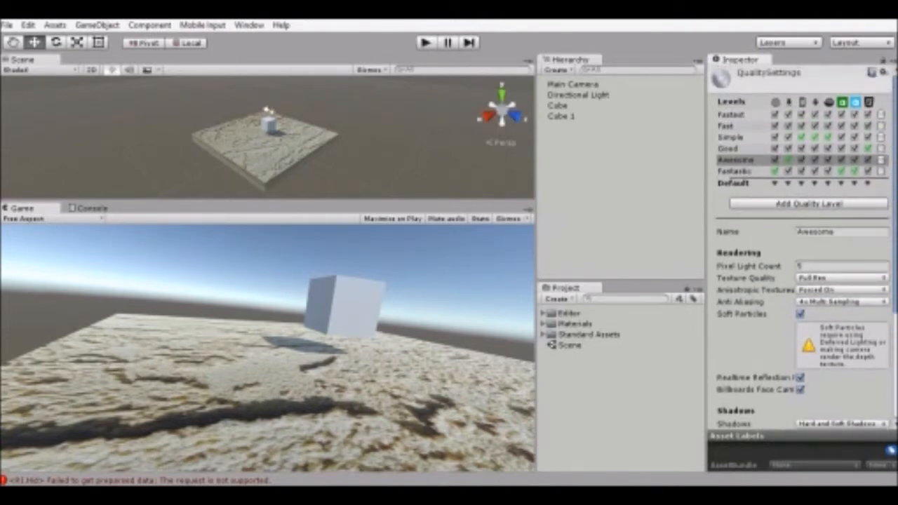
pyautogui.scroll(-4, 772, 238)
pyautogui.scroll(4, 771, 238)
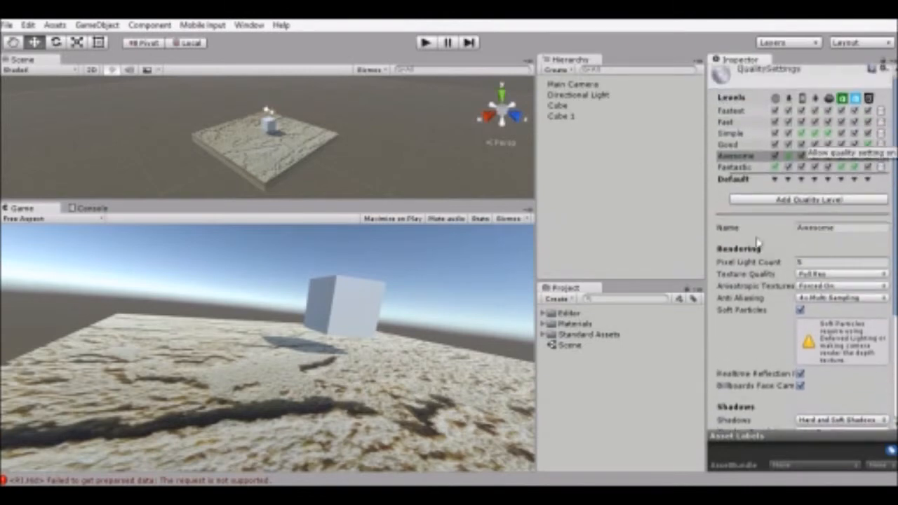
# - Add a trial quality level below Fantastic, check the list of default level choices with it included, and delete the trial level
pyautogui.click(768, 200)
pyautogui.click(733, 179)
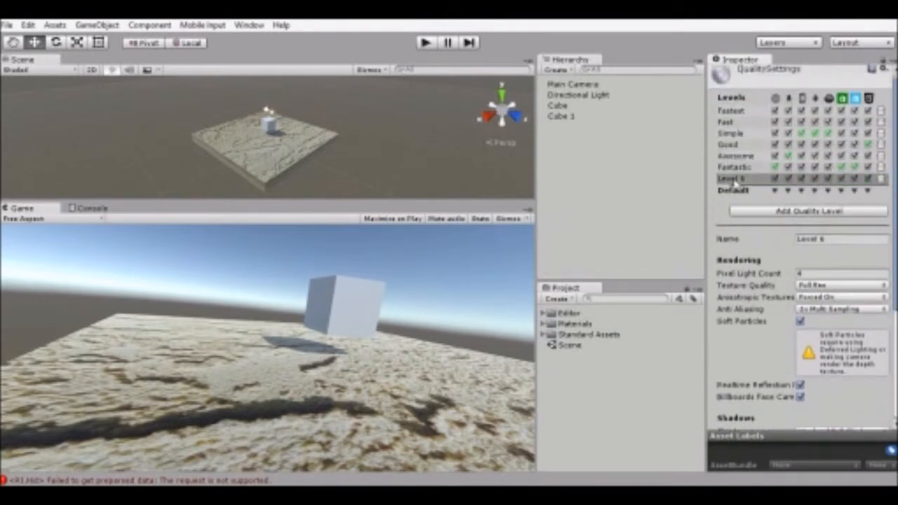
pyautogui.click(814, 238)
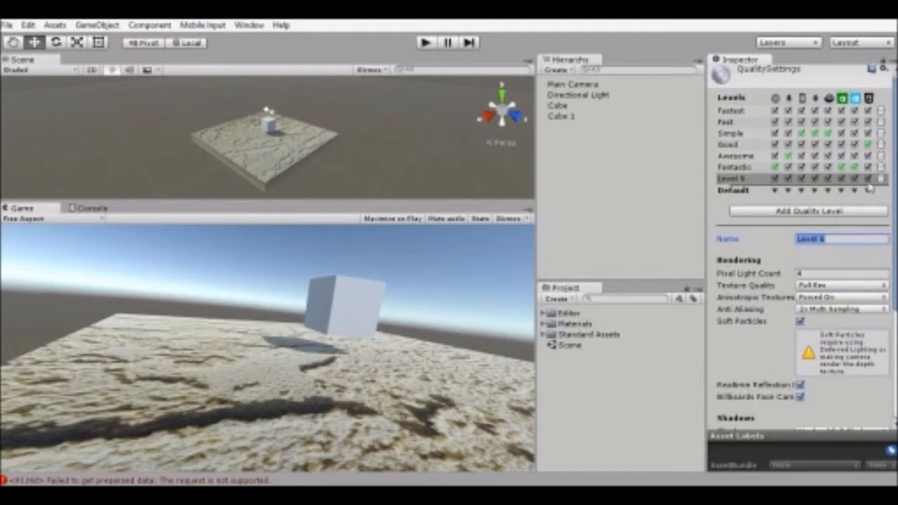
pyautogui.click(800, 192)
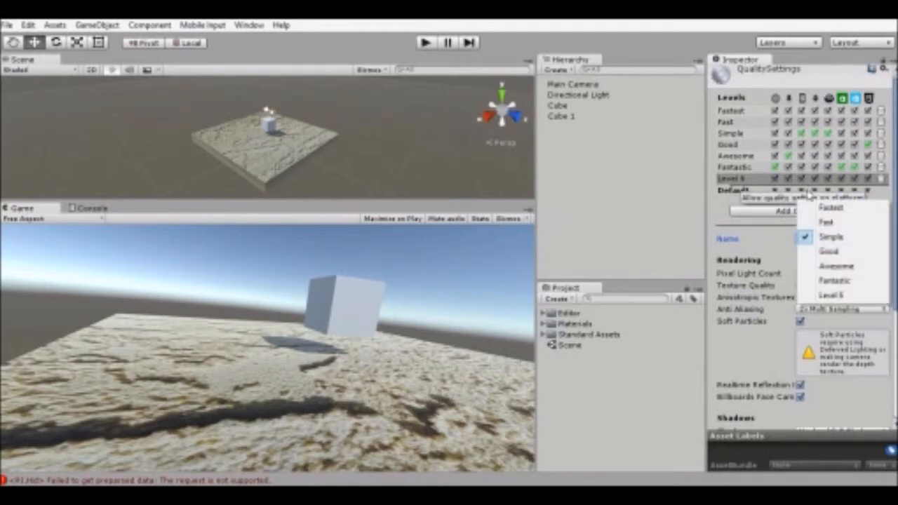
pyautogui.click(749, 207)
pyautogui.click(881, 179)
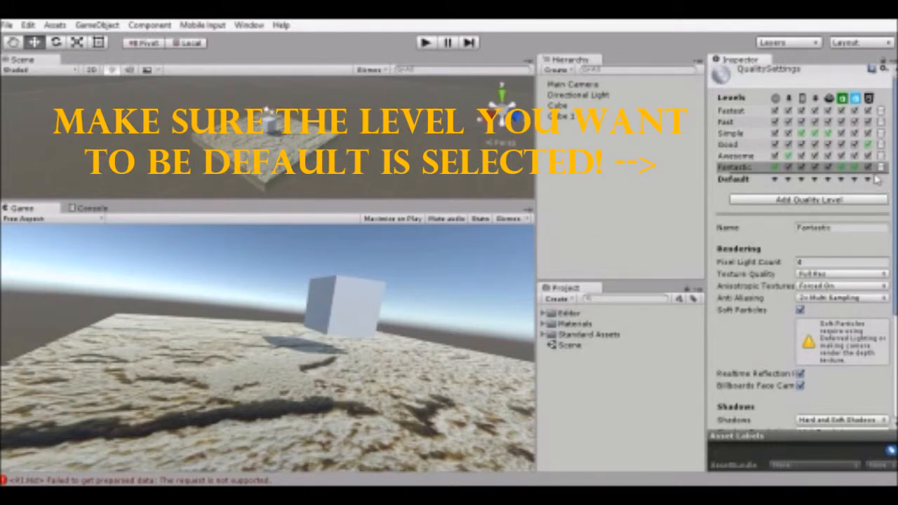
pyautogui.scroll(-5, 880, 335)
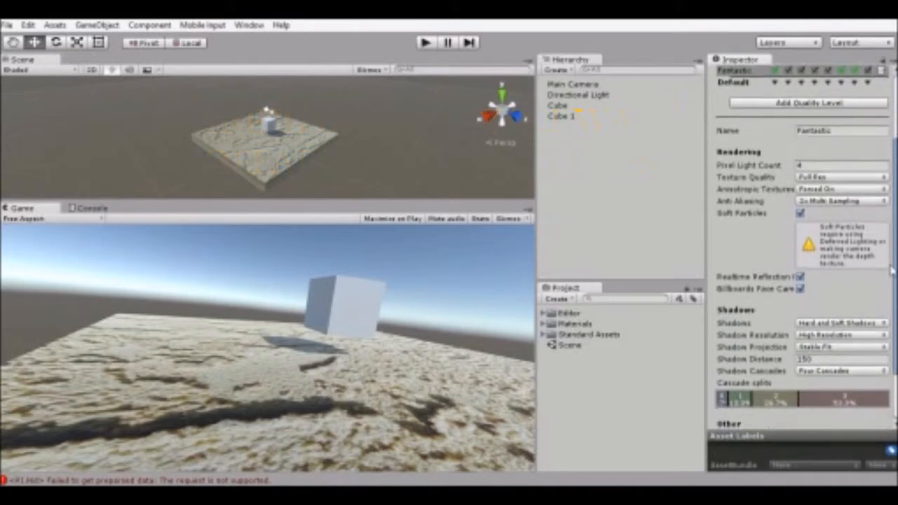
pyautogui.scroll(5, 880, 335)
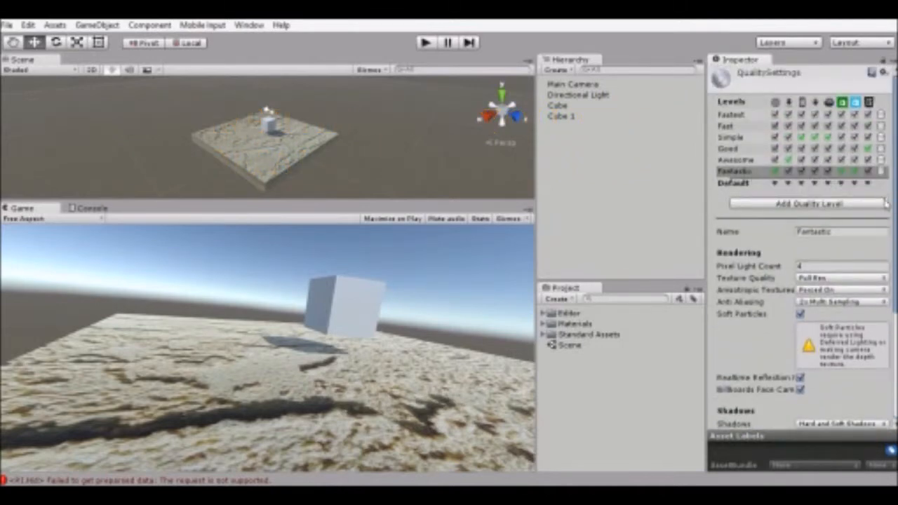
pyautogui.scroll(-3, 880, 254)
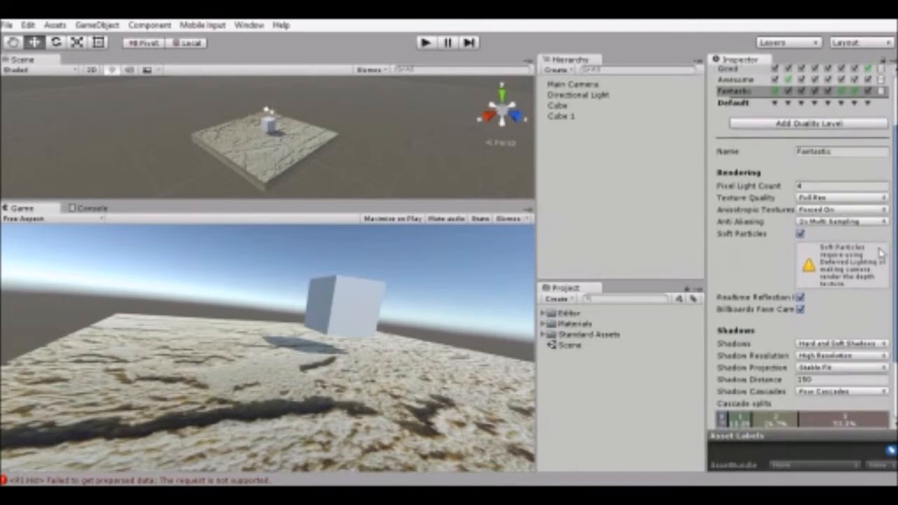
pyautogui.scroll(3, 878, 253)
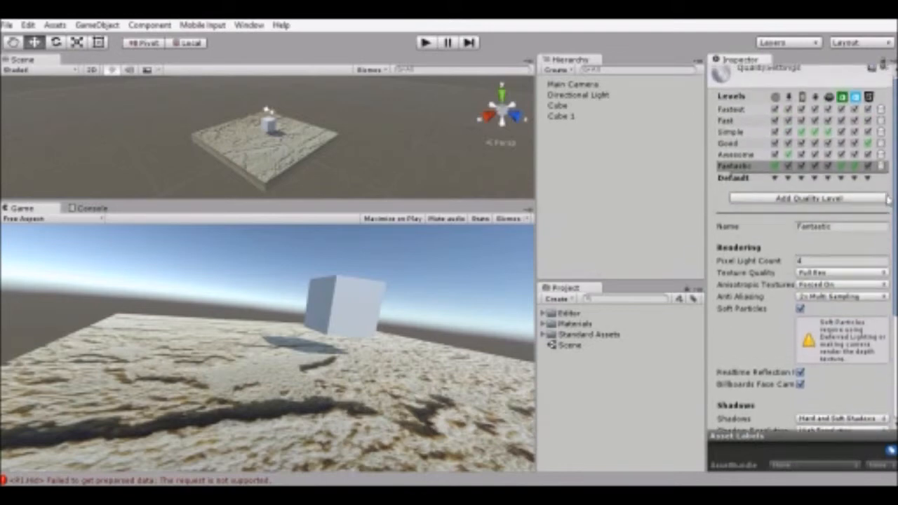
pyautogui.scroll(3, 334, 195)
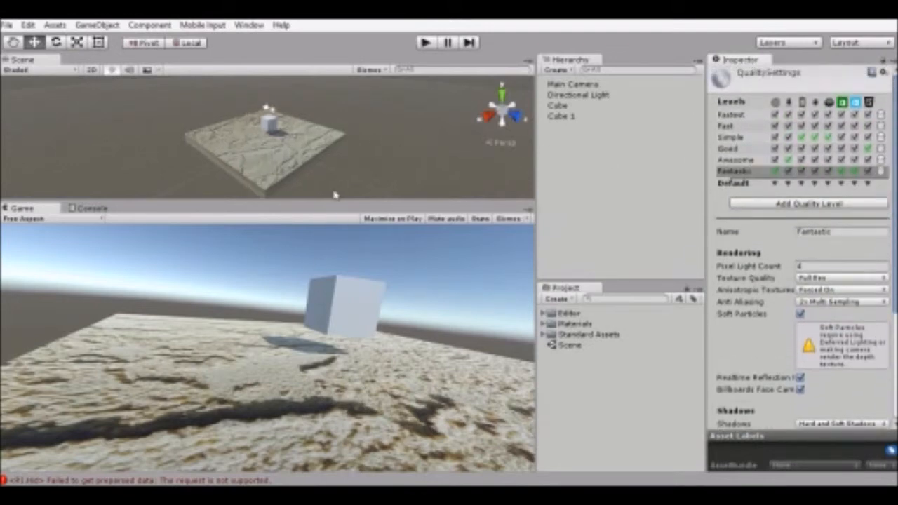
# - Build and run the project to bring up its configuration window
pyautogui.click(9, 25)
pyautogui.click(9, 25)
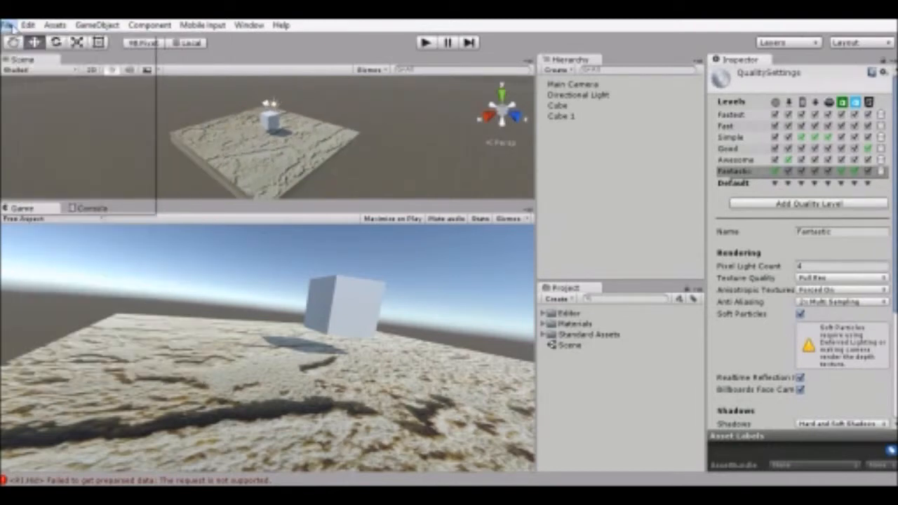
pyautogui.click(8, 25)
pyautogui.click(64, 171)
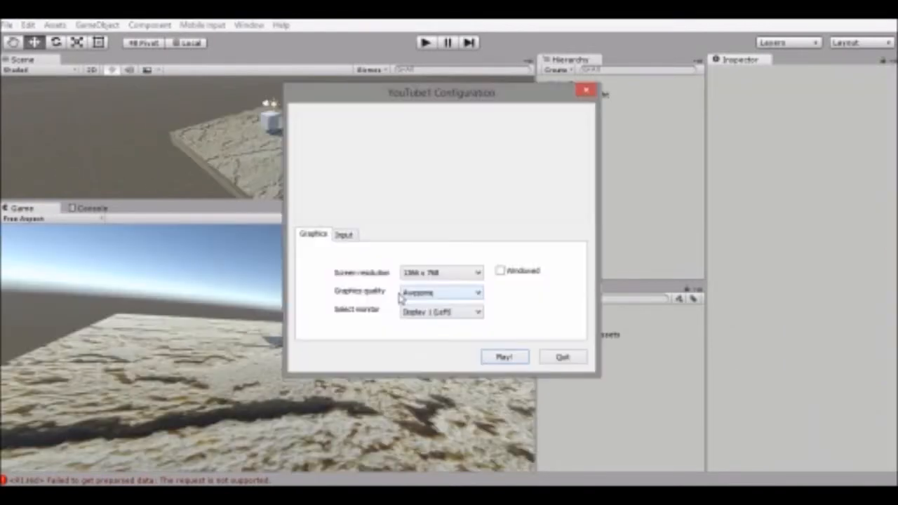
# - Check the graphics quality choice in the game's configuration window and close the window without playing
pyautogui.click(415, 300)
pyautogui.click(417, 300)
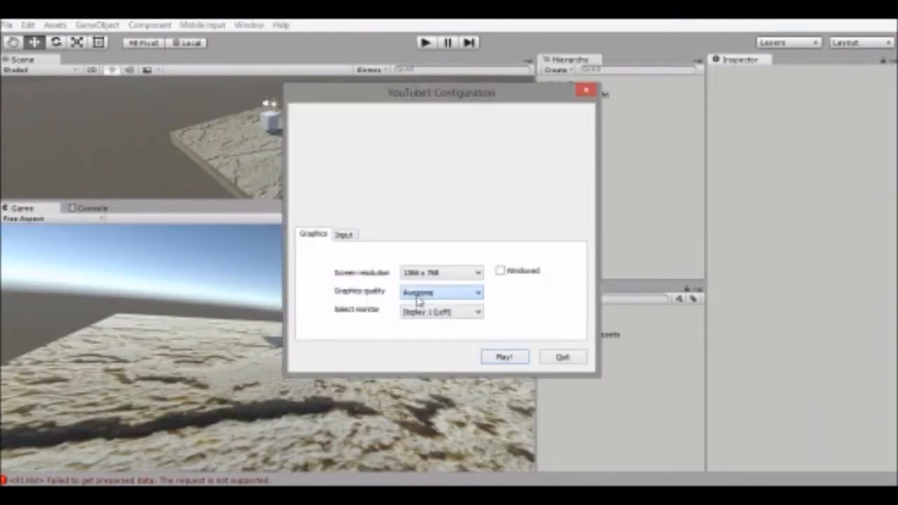
pyautogui.moveTo(485, 94); pyautogui.dragTo(448, 81)
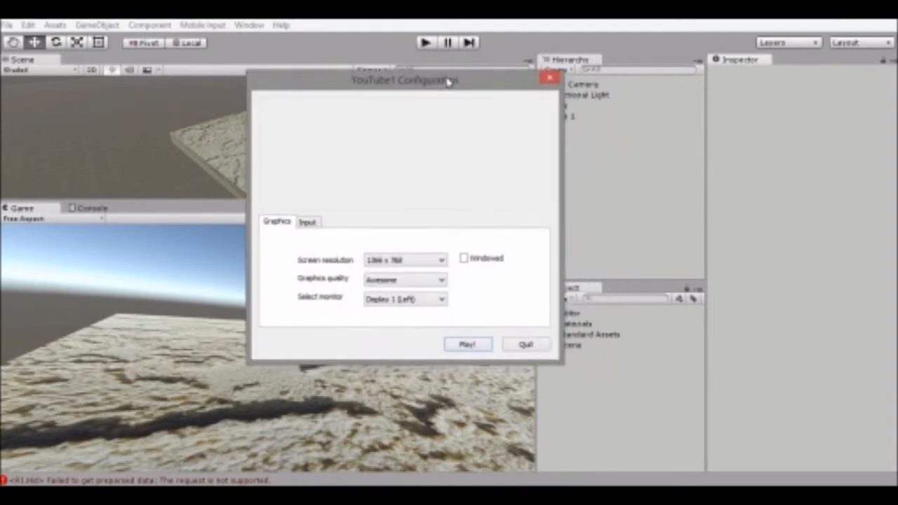
pyautogui.click(549, 80)
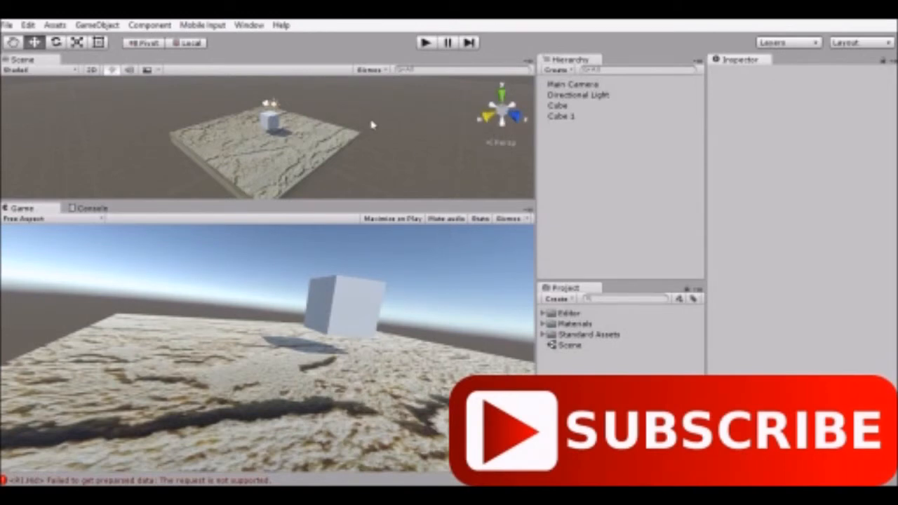
pyautogui.scroll(5, 295, 140)
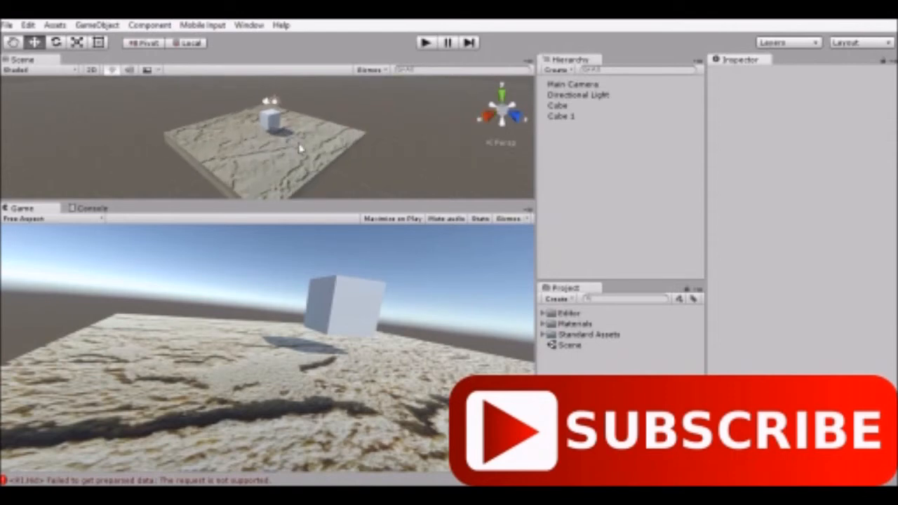
pyautogui.scroll(6, 301, 142)
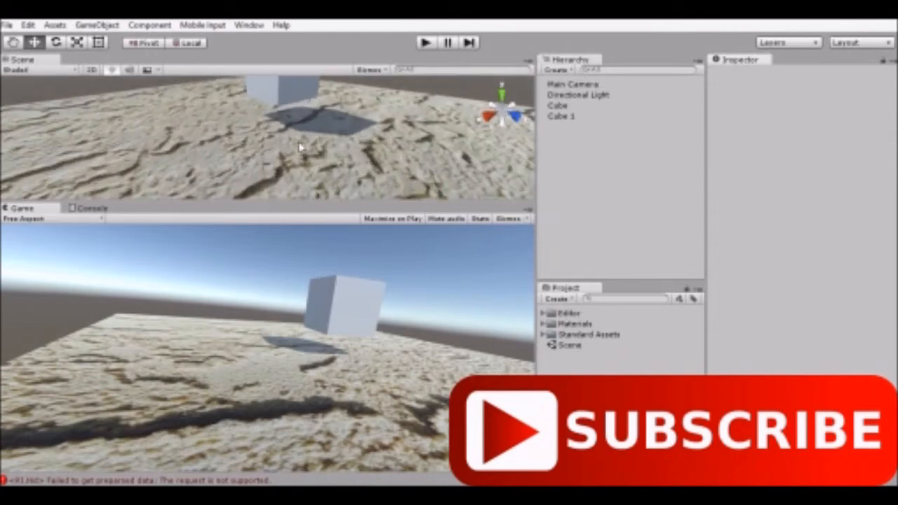